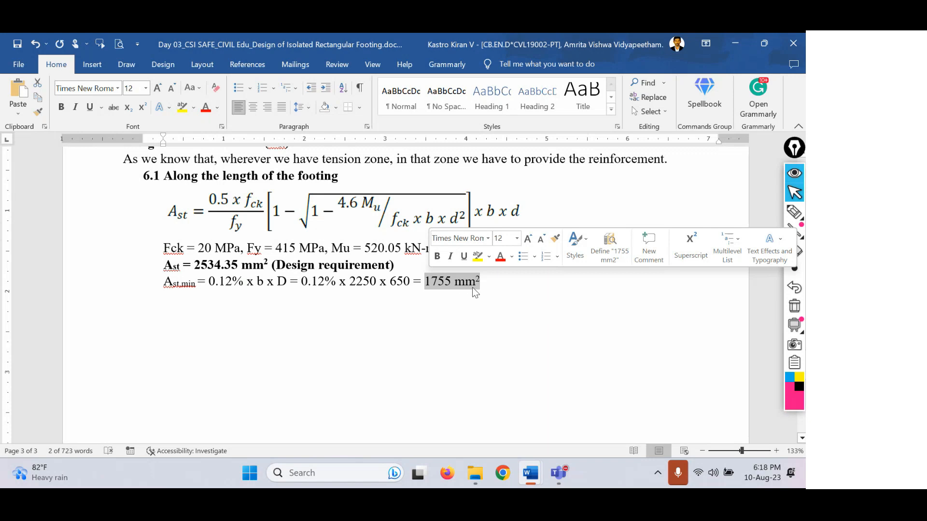
Below the minimum steel area line, add the line "Provide 16 mm diameter of steel bars with a cover of 50 mm"
click(485, 283)
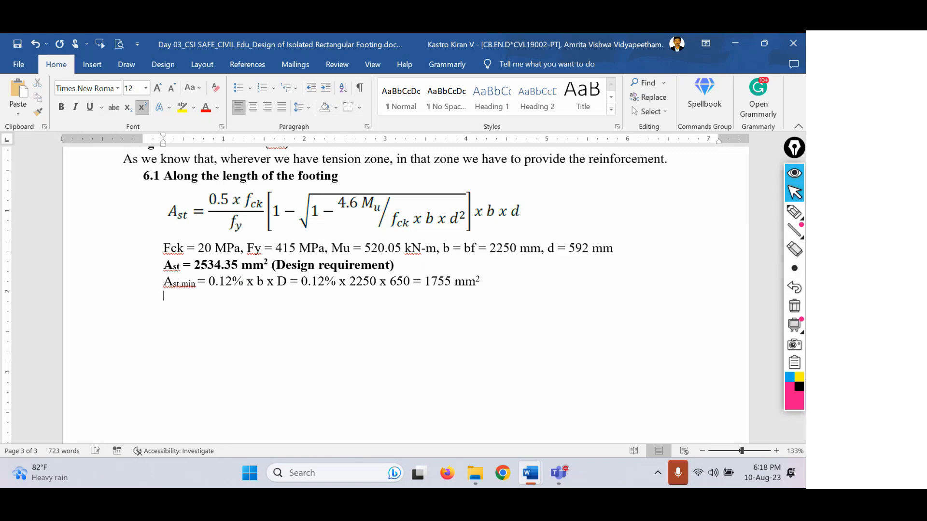
key(Return)
text(Provide 16)
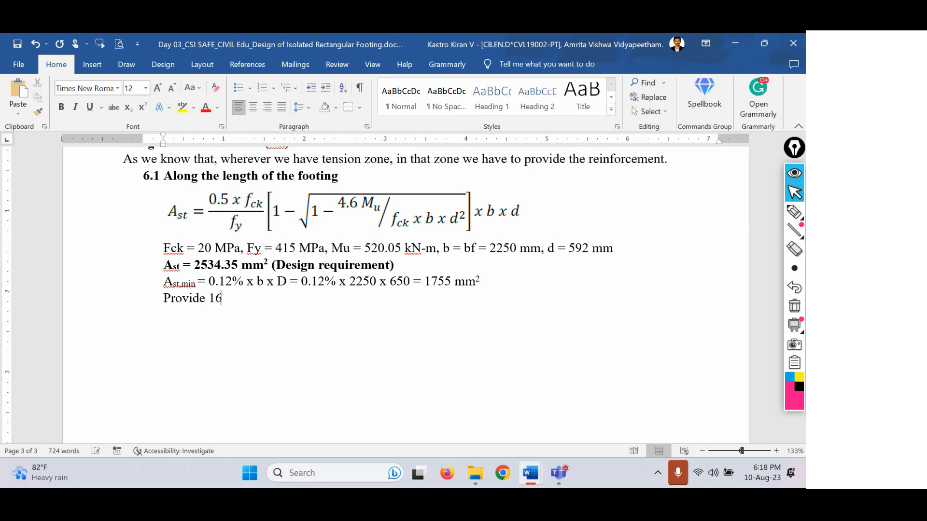
text( mm diamter)
key(BackSpace)
key(BackSpace)
key(BackSpace)
text(eter)
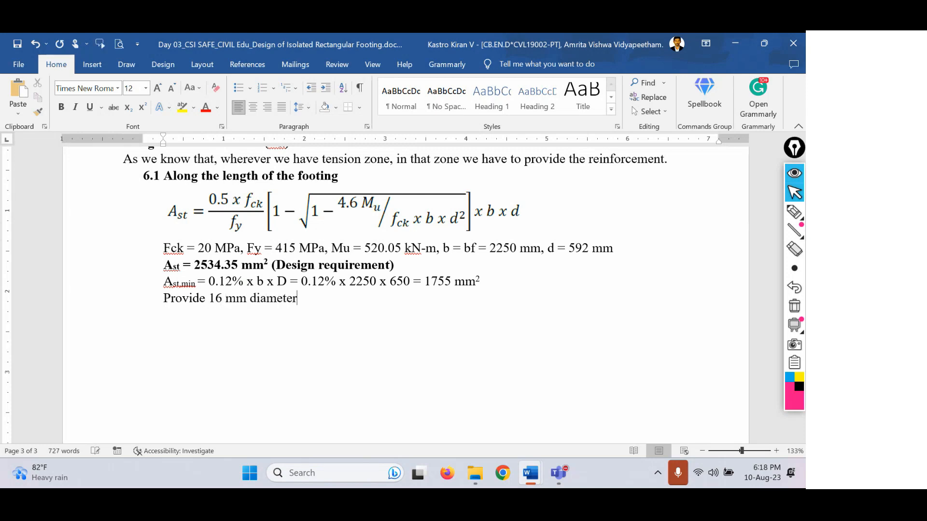
text( of steel bars with )
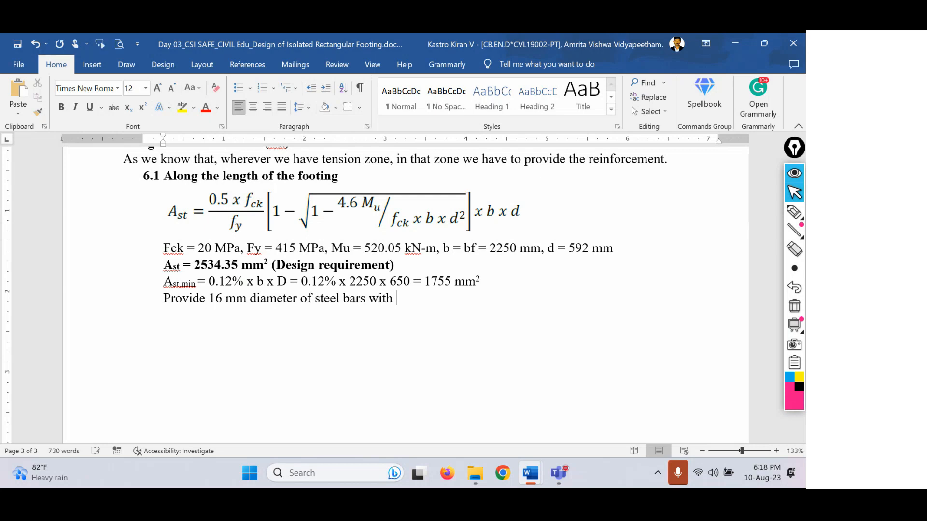
text(a cover of 50)
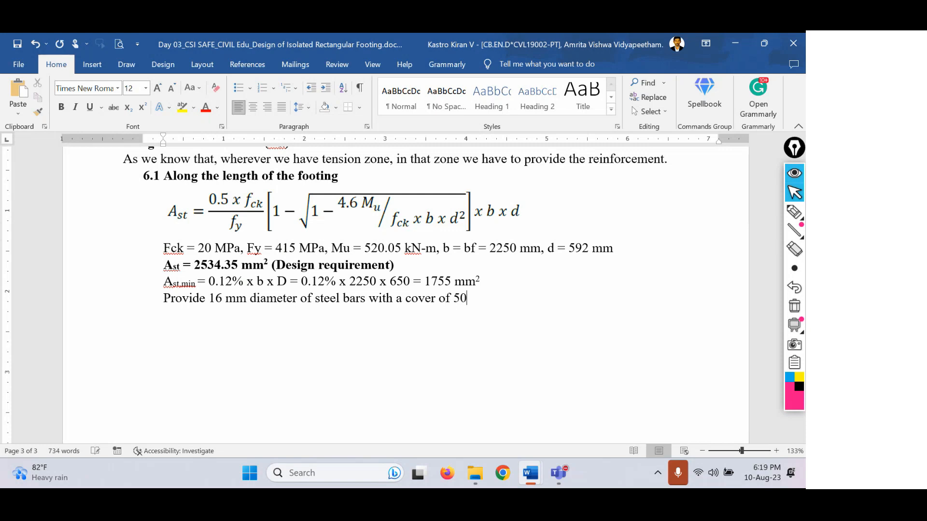
text( mm)
Start a new line reading "Spacing req =", with "req" as subscript and the equals sign as normal text
key(Return)
text(Spacing req)
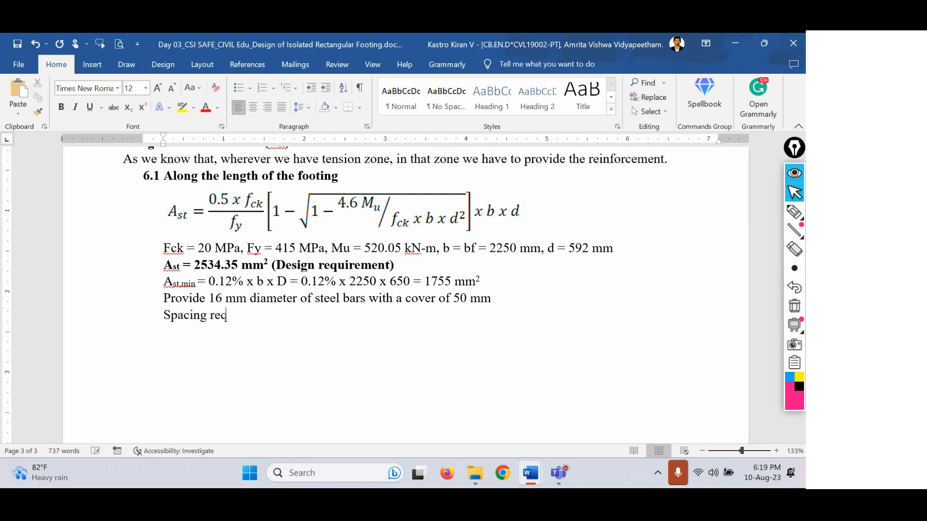
key(ctrl+shift+Left)
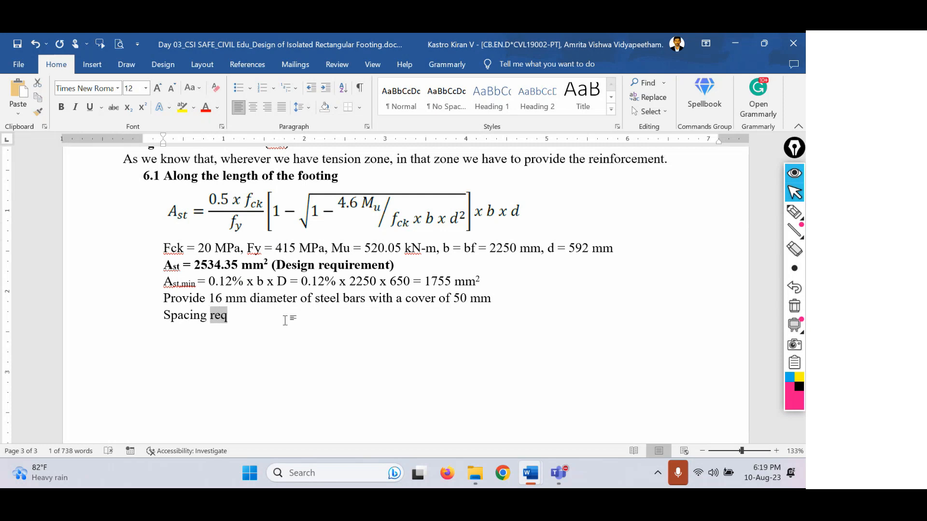
key(ctrl+equal)
key(Right)
text(=)
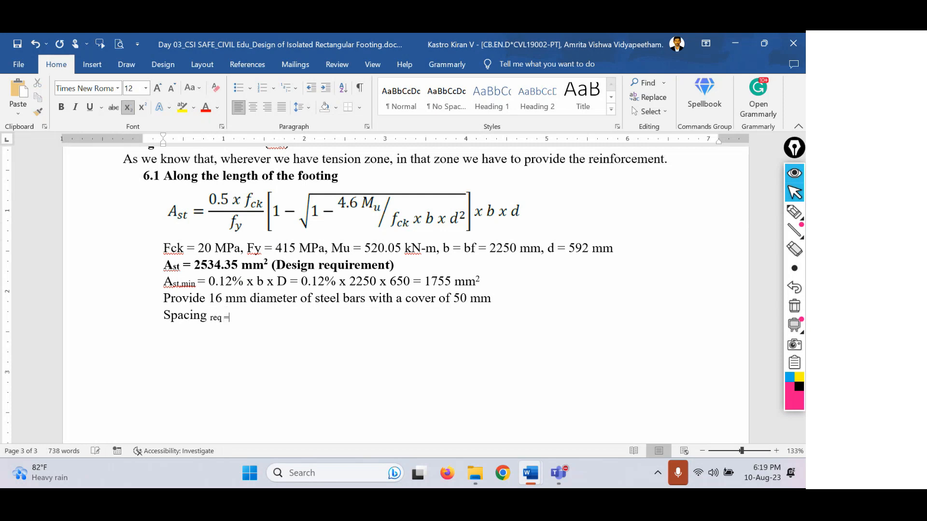
key(shift+Left)
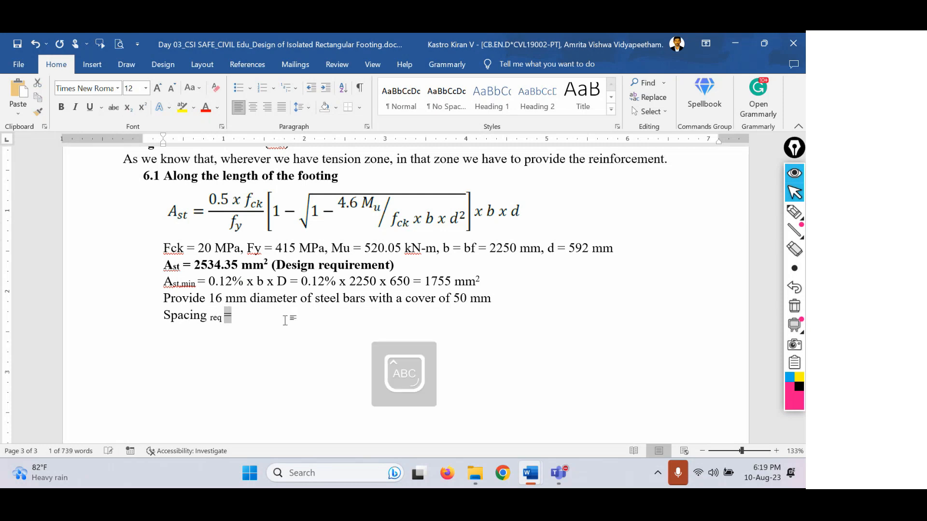
key(ctrl+equal)
key(Right)
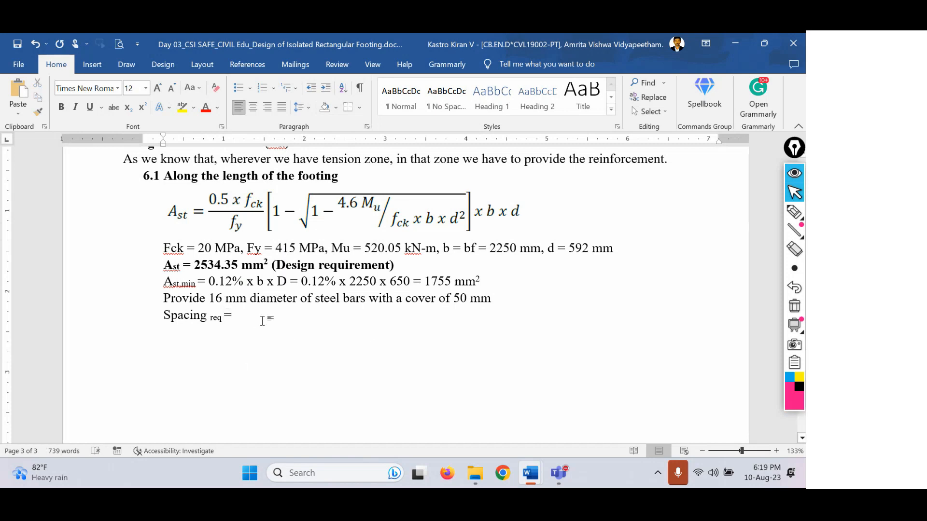
Enter the required spacing expression as 201.06 / 2534.35, using the 16 mm bar area and the design steel area
double_click(211, 298)
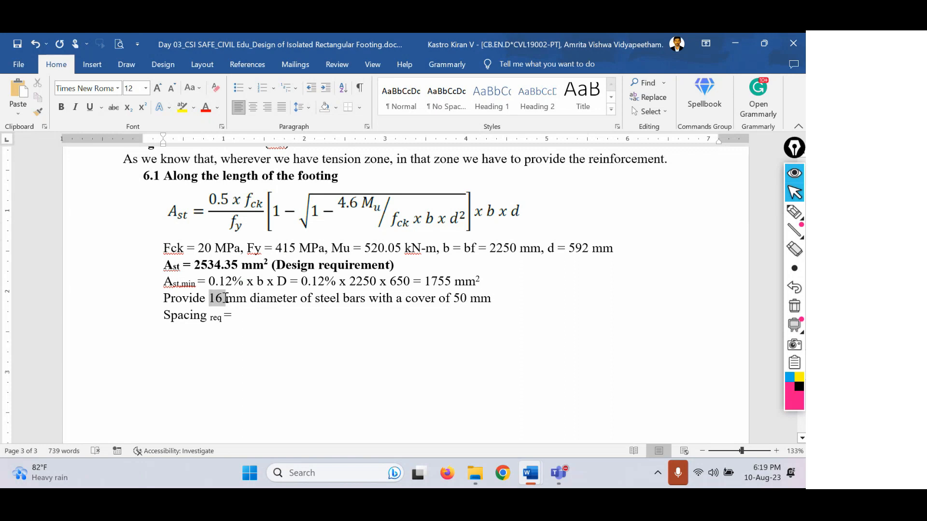
click(259, 313)
text(201.)
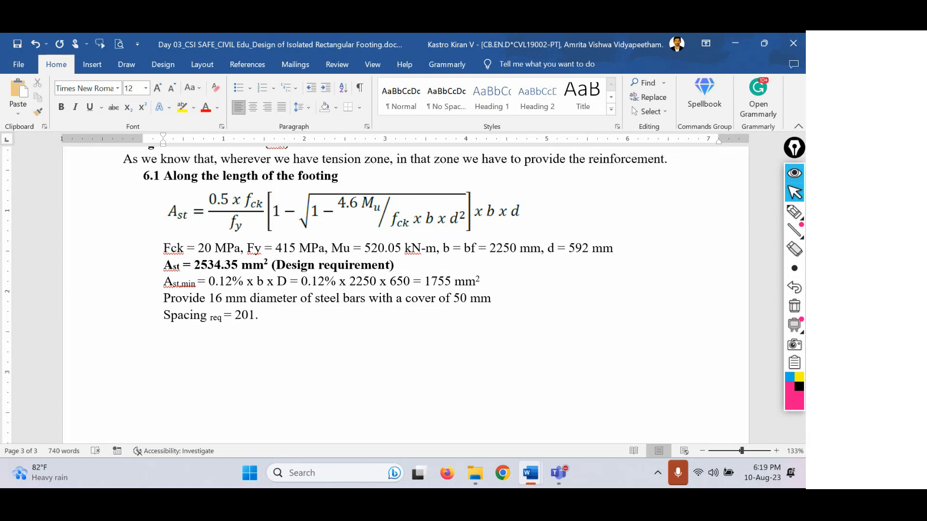
text(06 /)
drag(195, 265, 240, 265)
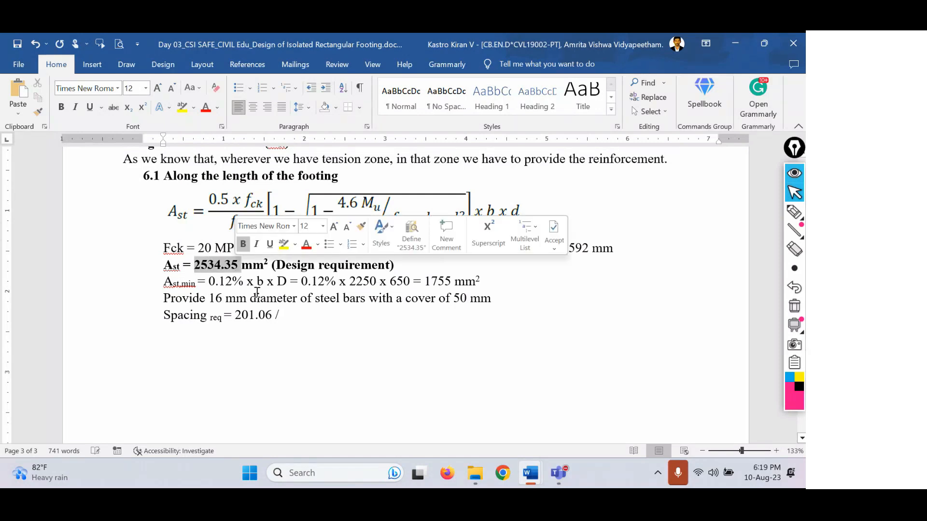
click(316, 319)
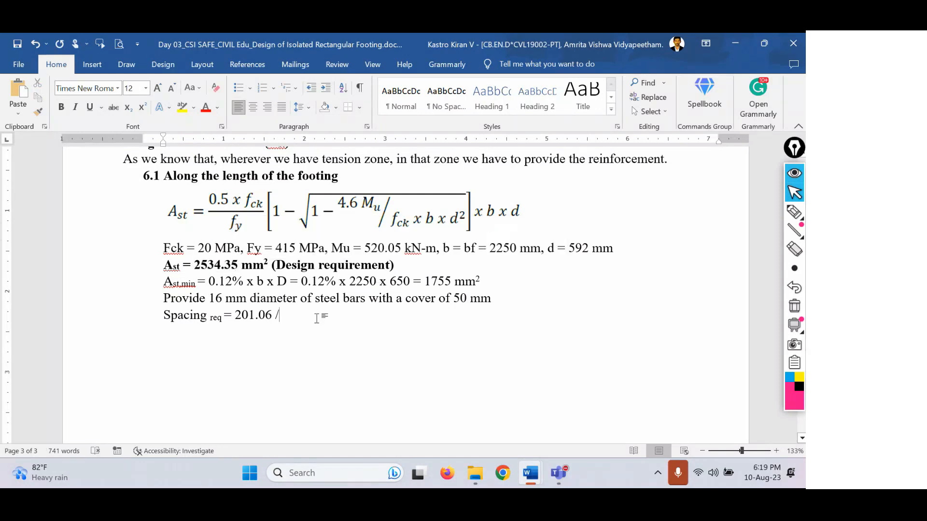
text(2534.)
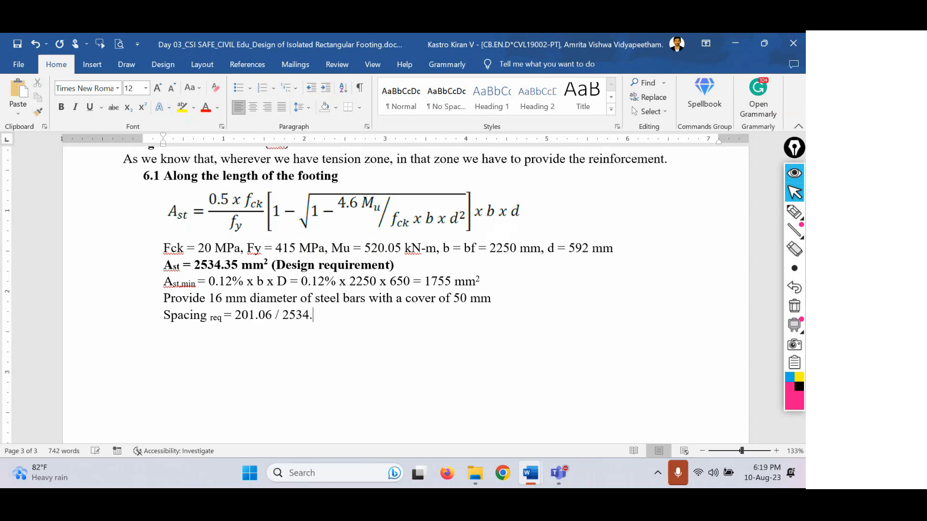
text(35)
drag(237, 317, 274, 317)
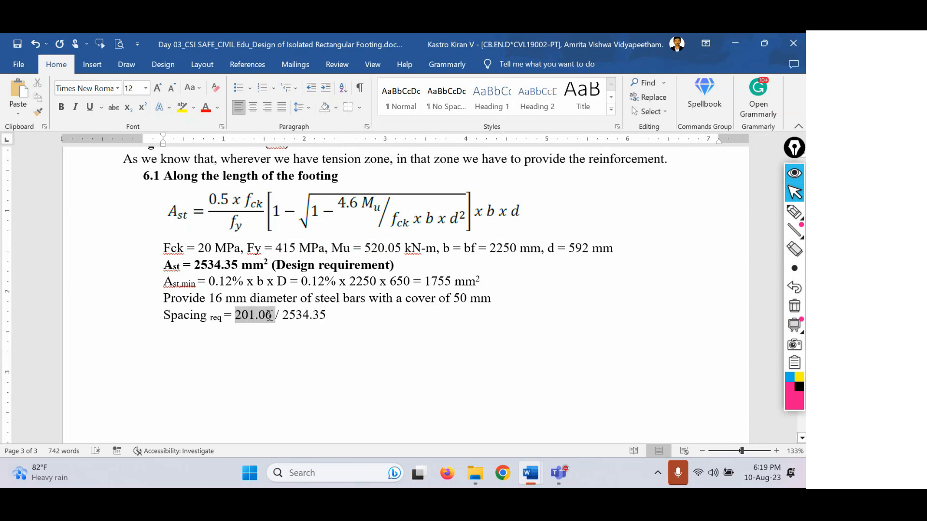
Add the bar area formula "(Pi/4)xd2" on a new line below the spacing expression, with the 2 as superscript
click(381, 317)
key(Return)
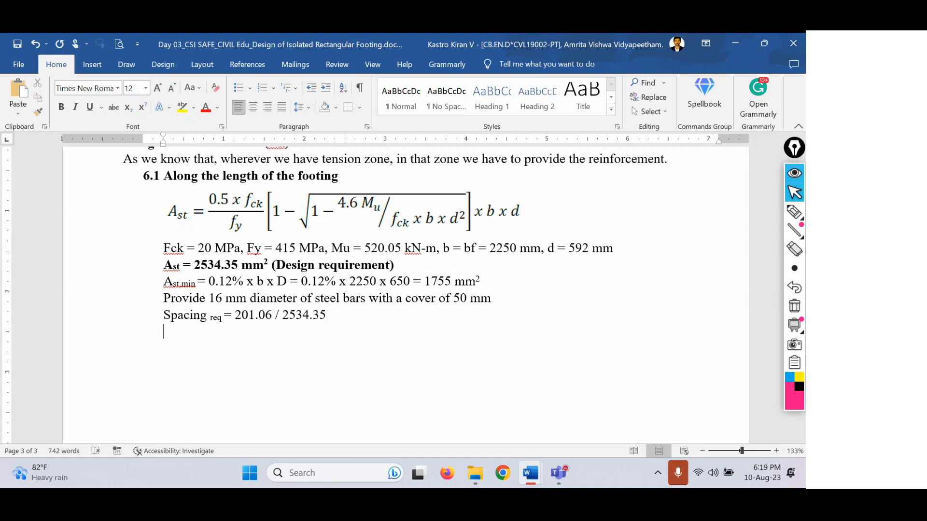
text(Pl)
key(BackSpace)
key(Caps_Lock)
key(BackSpace)
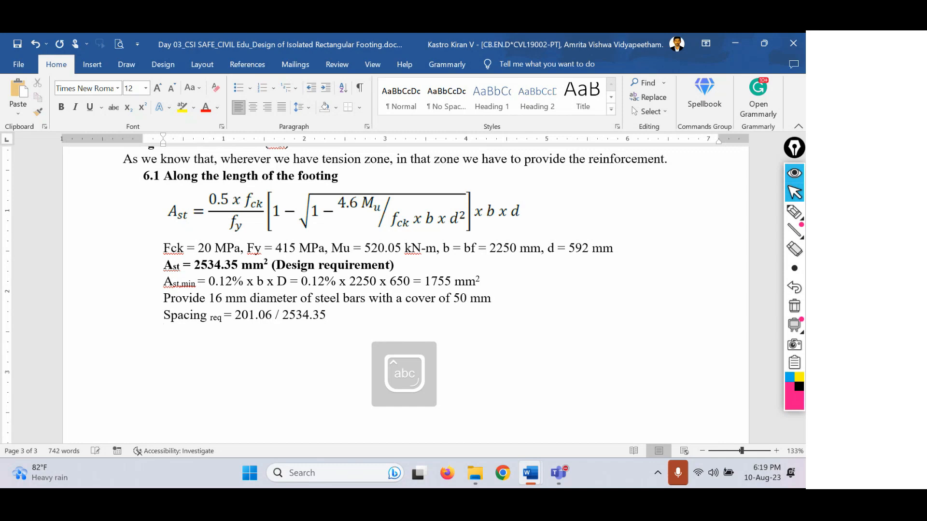
text(pi/4))
key(Home)
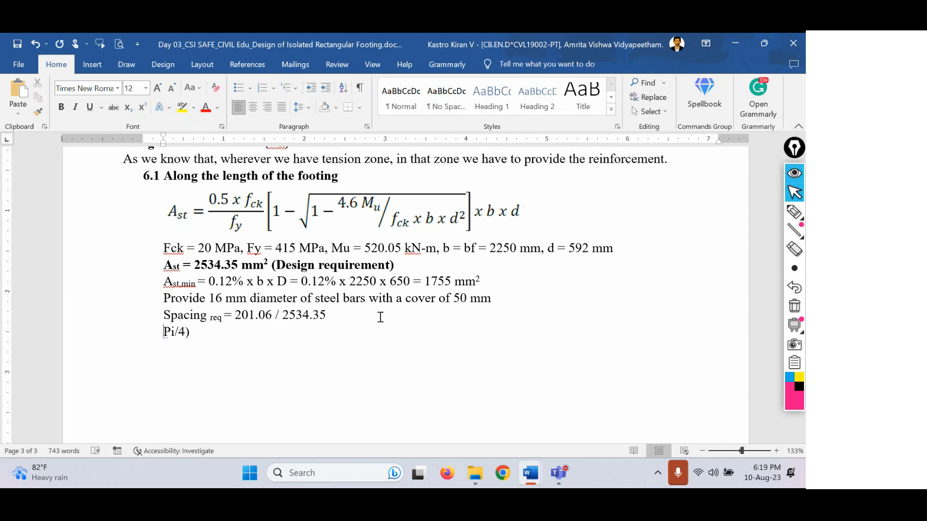
text(()
key(End)
text(xd2)
key(shift+Left)
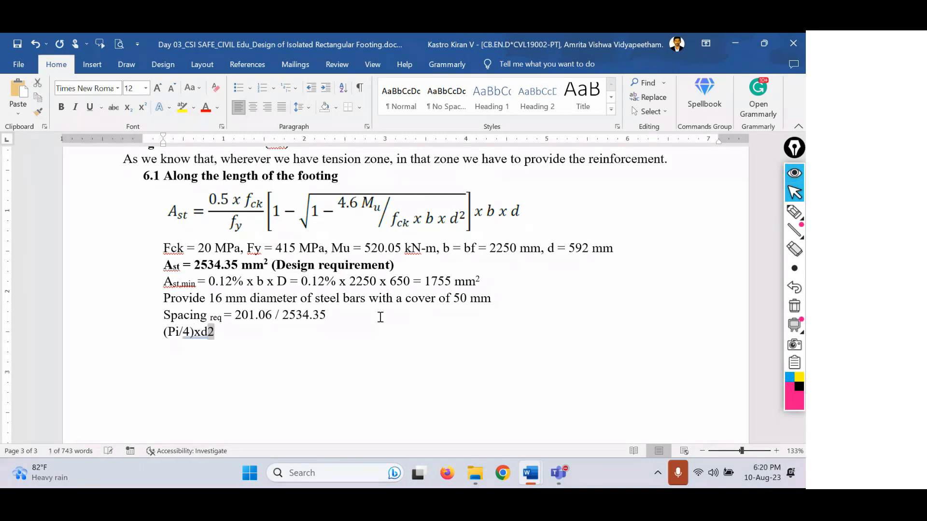
key(ctrl+shift+plus)
key(Right)
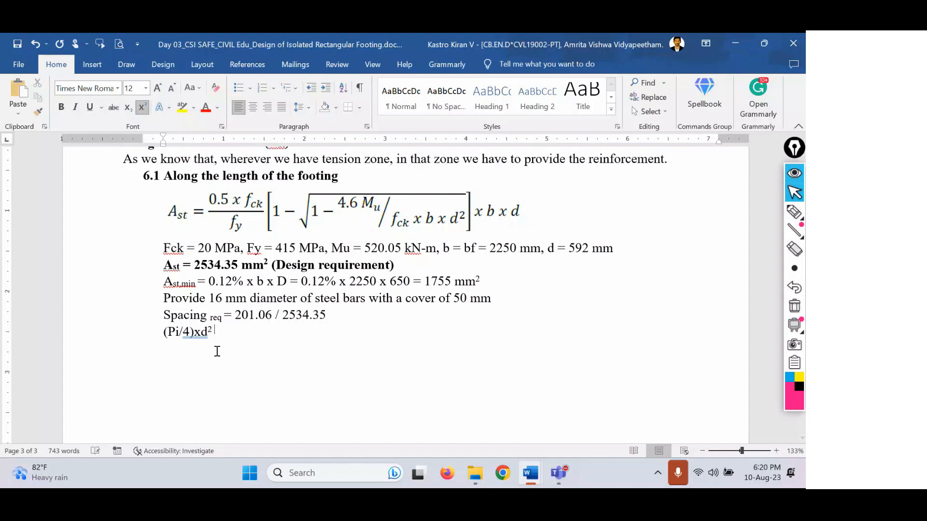
Append the normal-text note "(d is diameter of the bar i.e 16 mm)" to the bar area formula
key(ctrl+shift+plus)
text((d is diam)
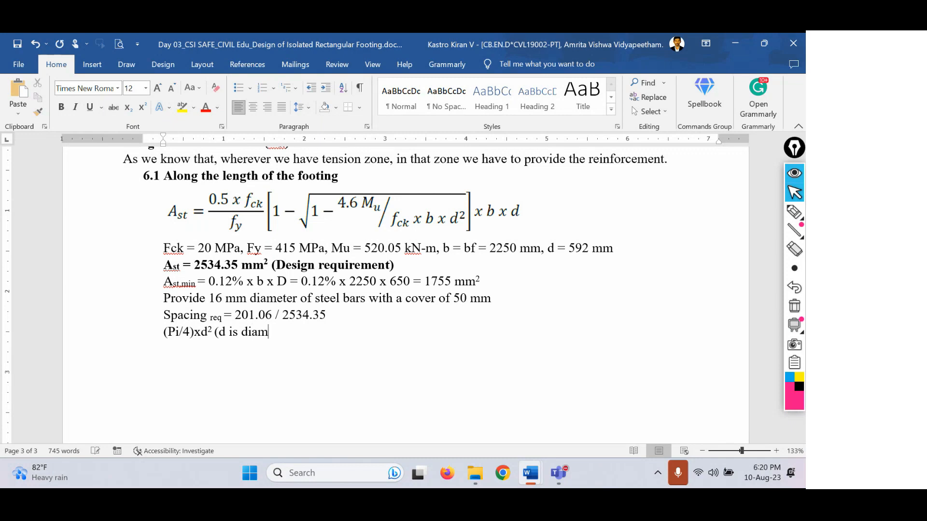
text(eter of the bar i.e 16 mm))
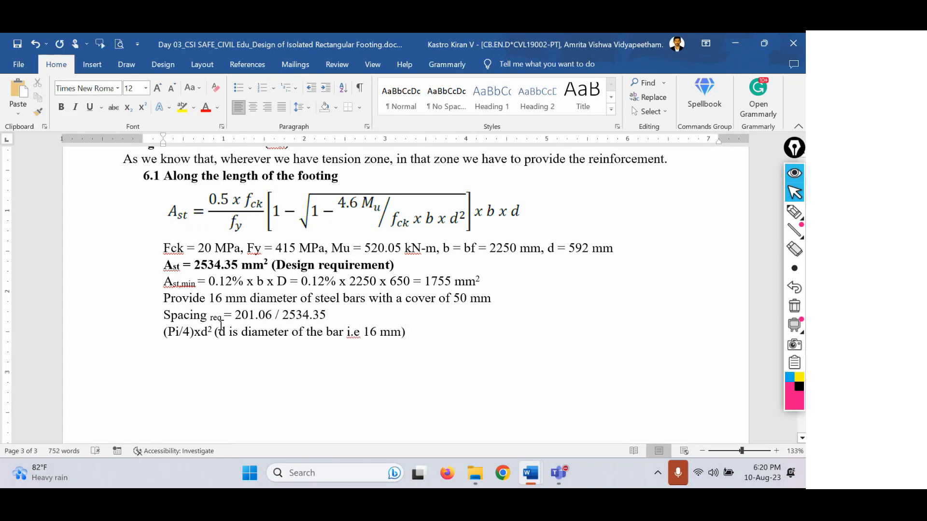
Complete the required spacing expression with the result "= 178.5 mm"
drag(236, 315, 276, 315)
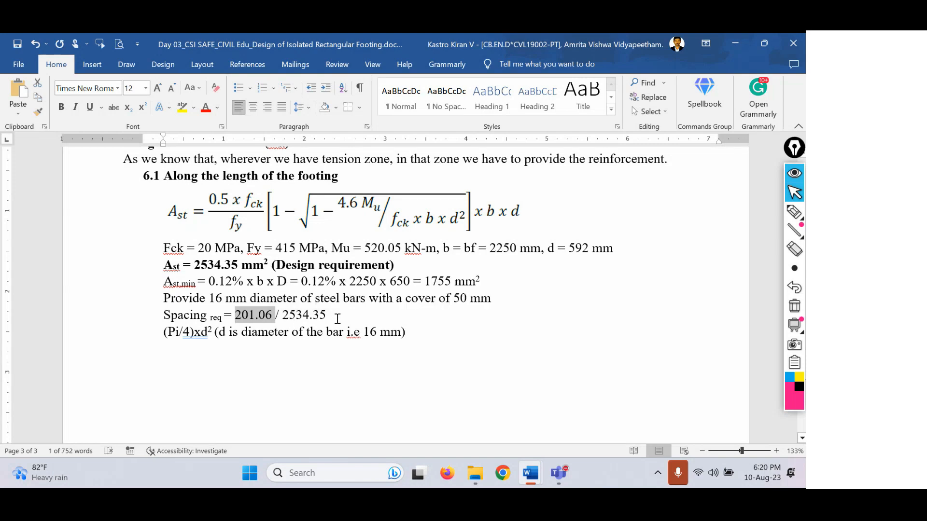
drag(334, 317, 289, 314)
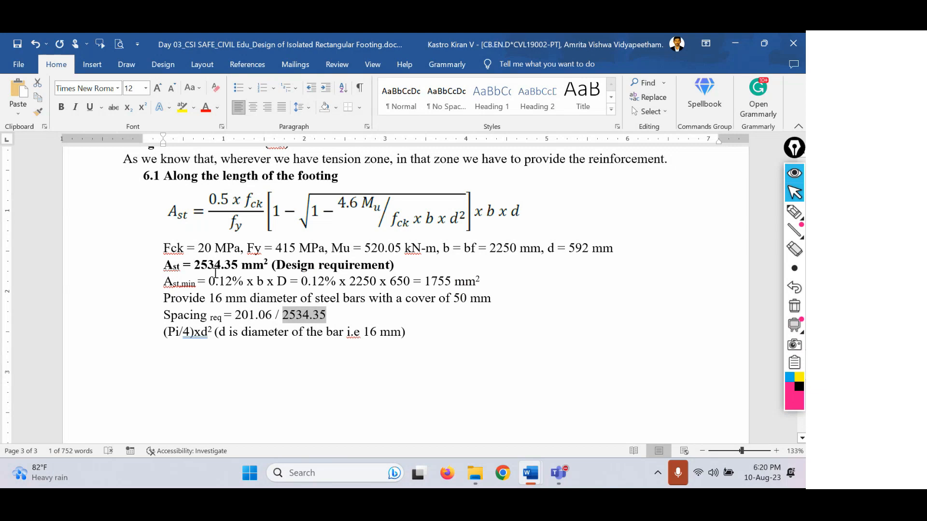
click(343, 317)
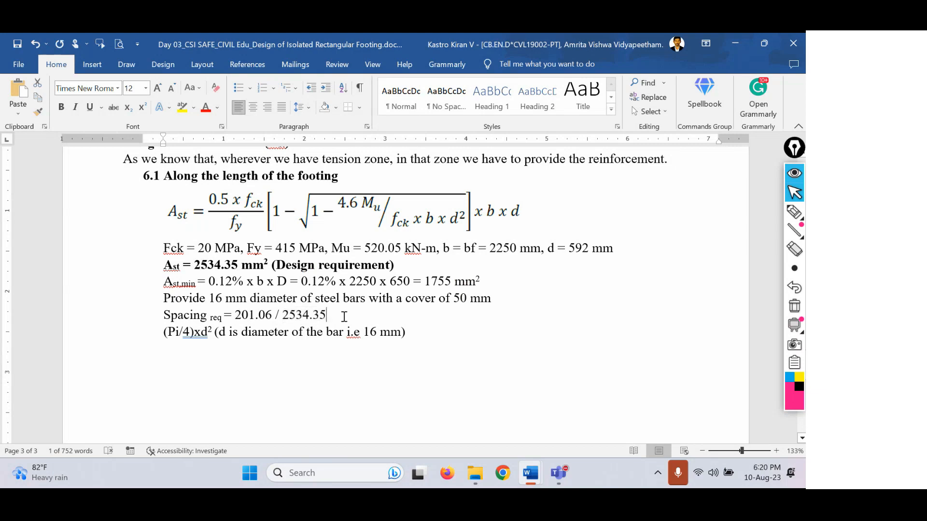
text(=)
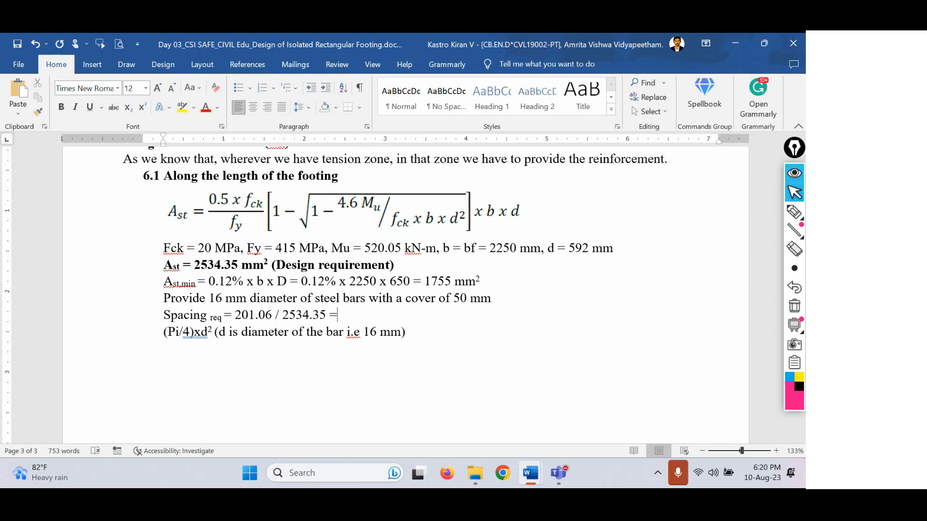
text( 178.5 mm)
drag(396, 314, 351, 314)
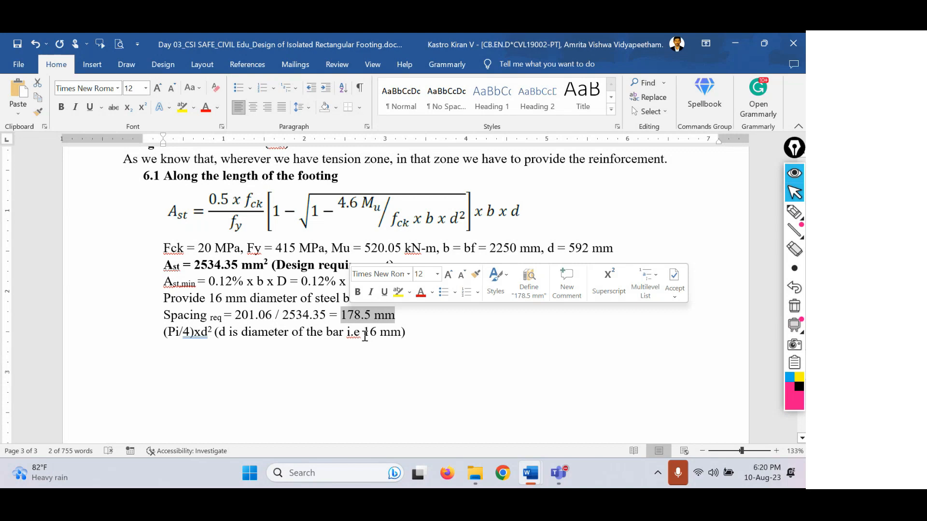
click(411, 314)
drag(368, 317, 349, 316)
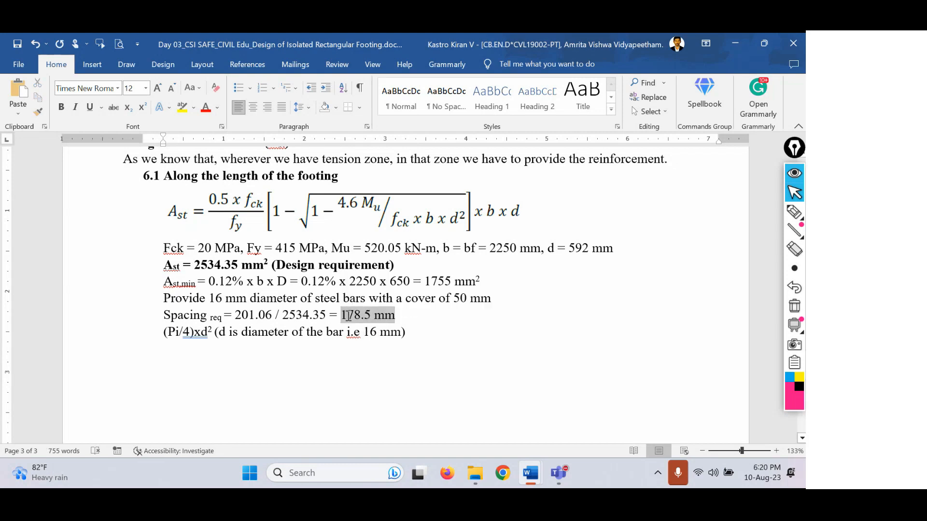
Extend the spacing line with "= 150 mm c/c spacing along width of foundation"
click(437, 319)
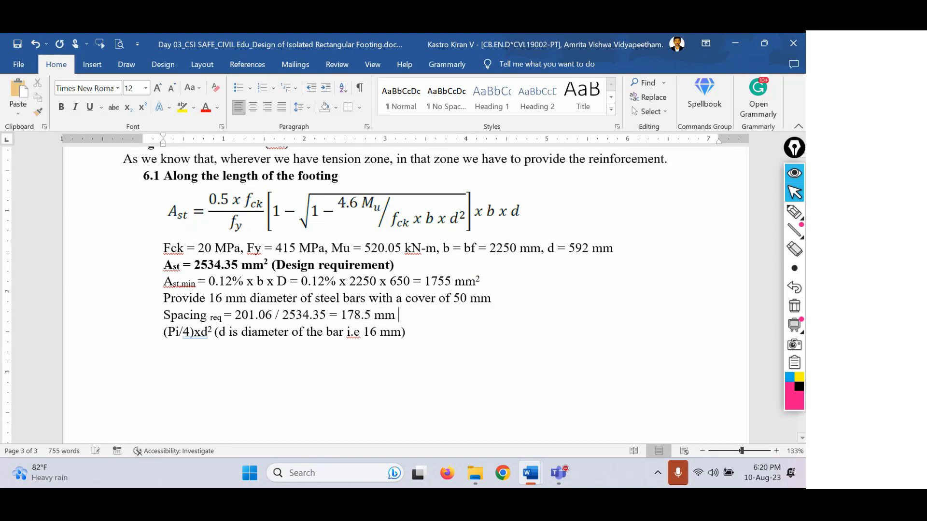
text(= 150 mm c/c spa)
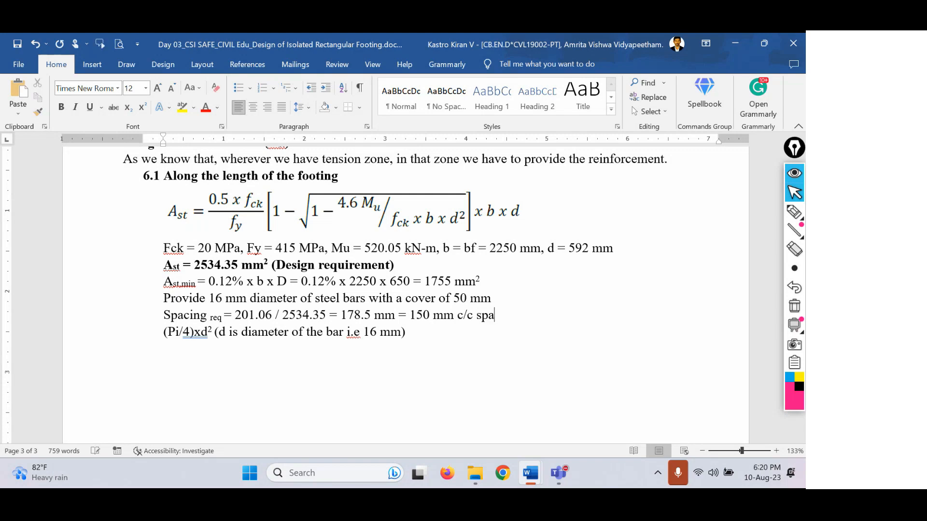
text(cing along widh)
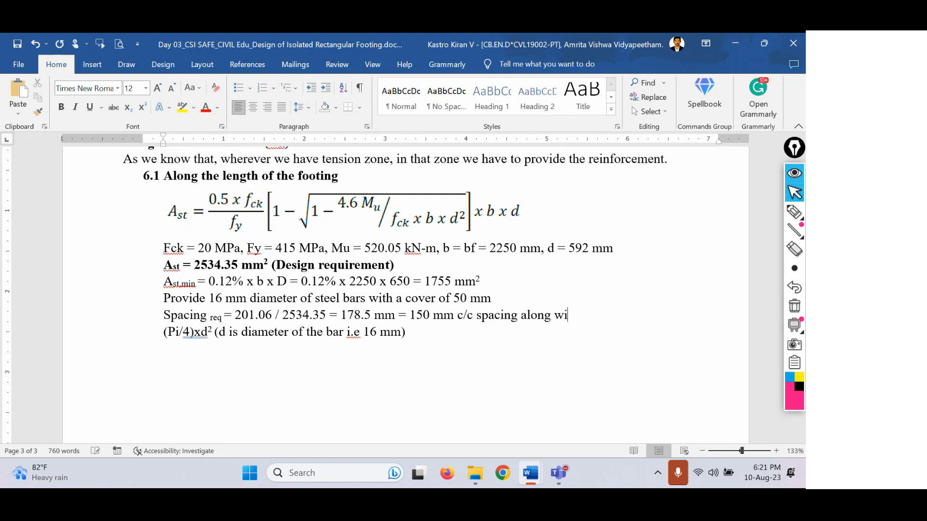
key(BackSpace)
key(BackSpace)
text(dth of founda)
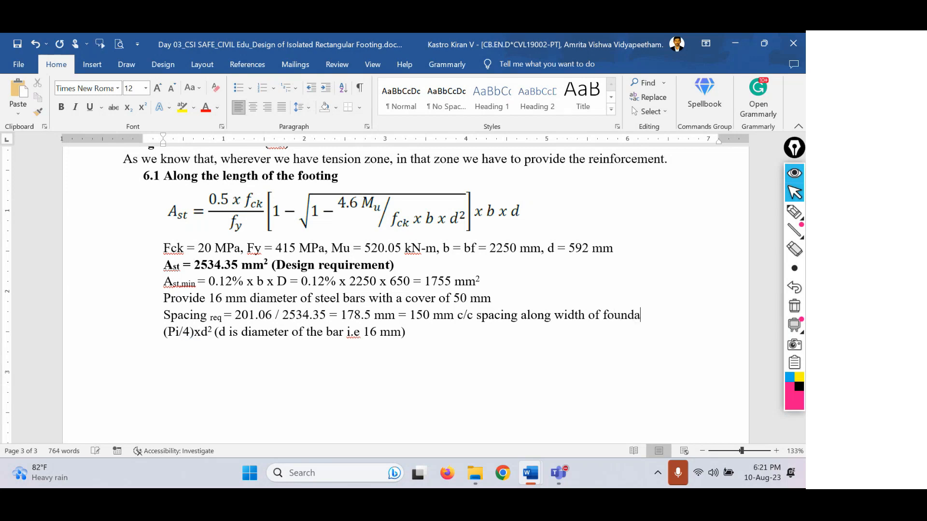
text(tion)
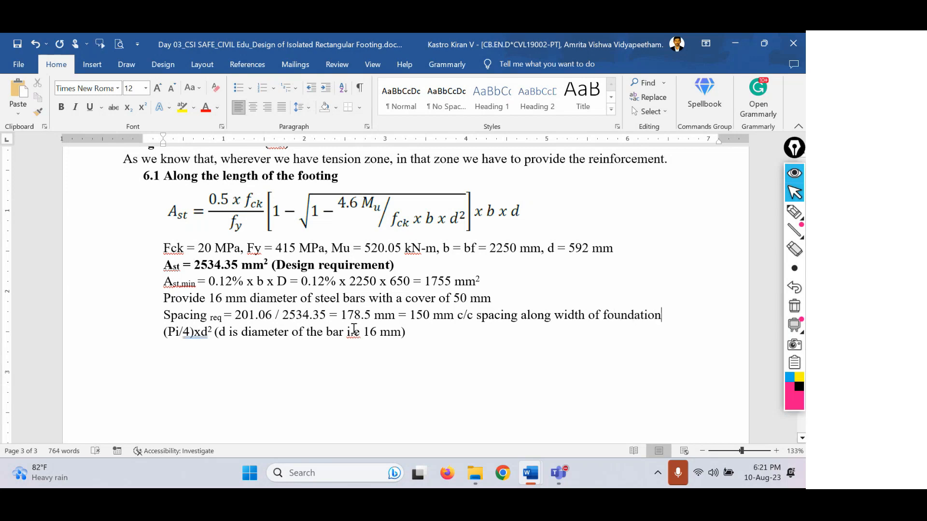
drag(408, 315, 432, 315)
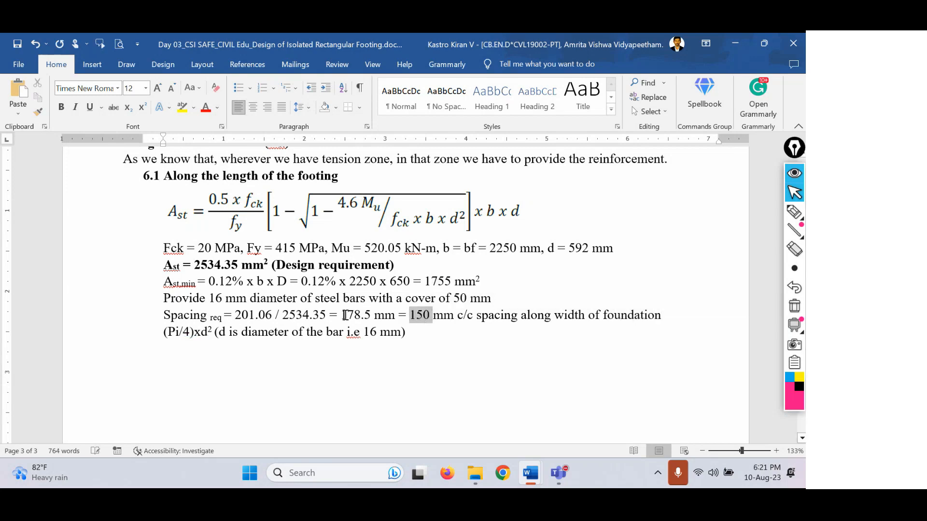
drag(341, 314, 376, 313)
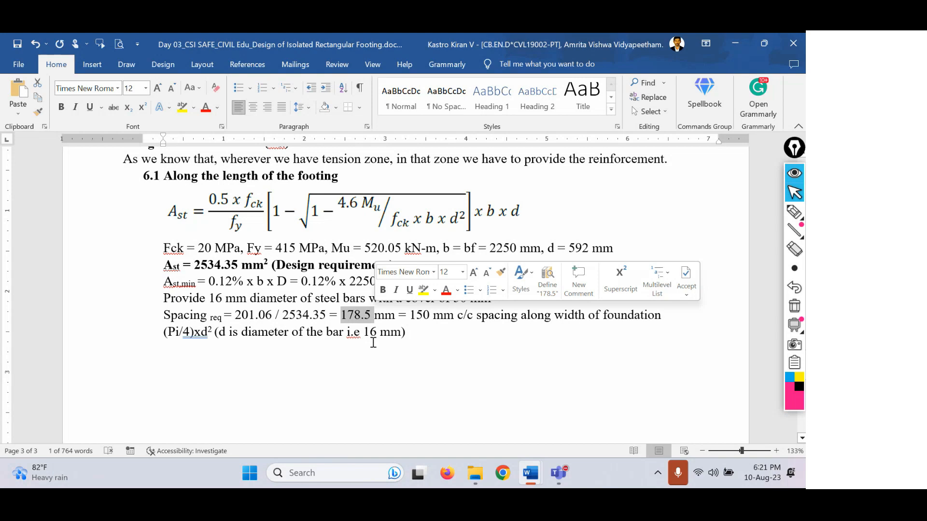
drag(410, 314, 431, 314)
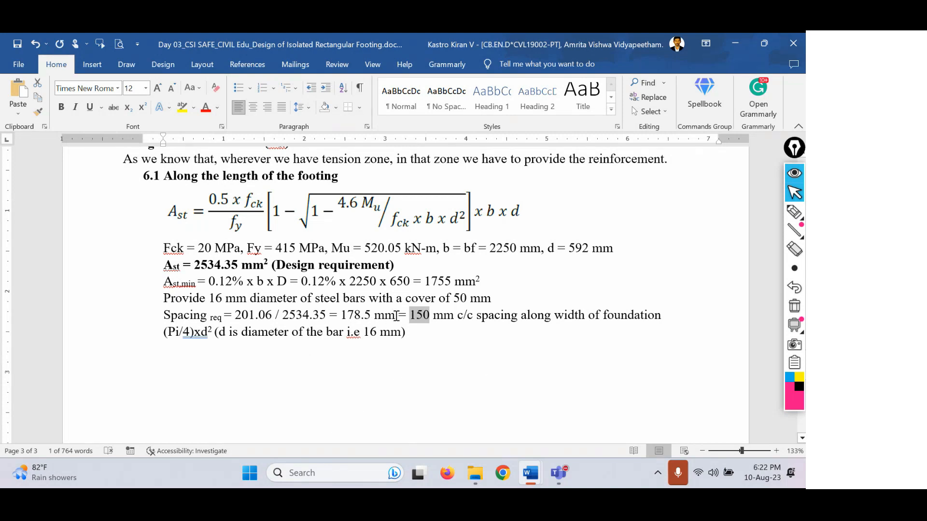
drag(396, 316, 341, 315)
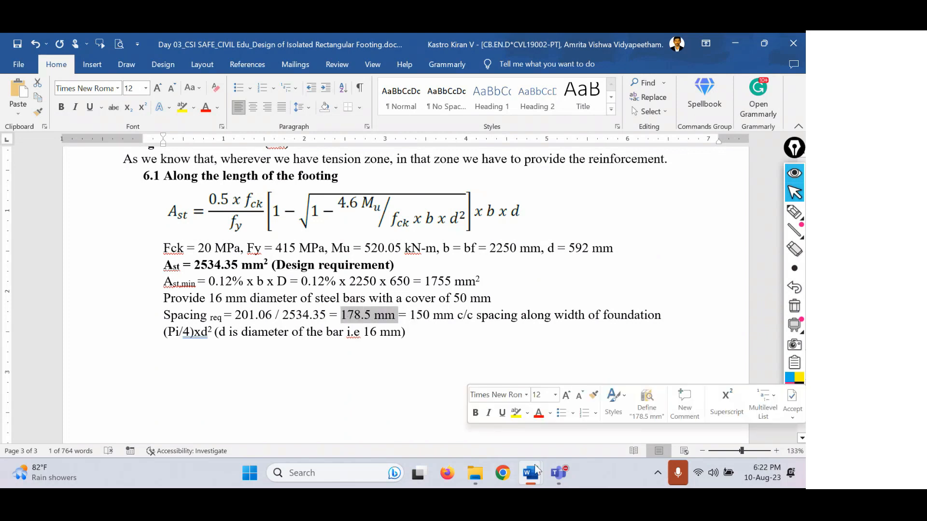
click(416, 336)
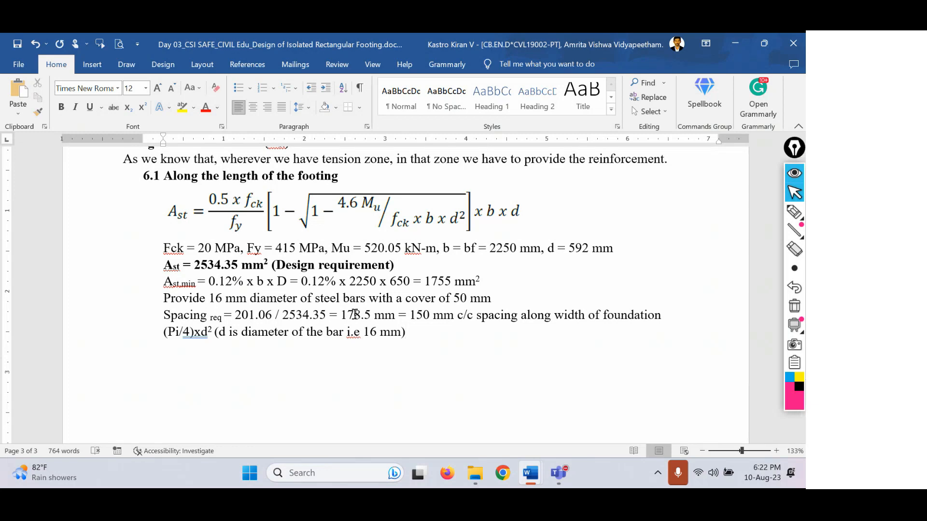
drag(397, 314, 343, 313)
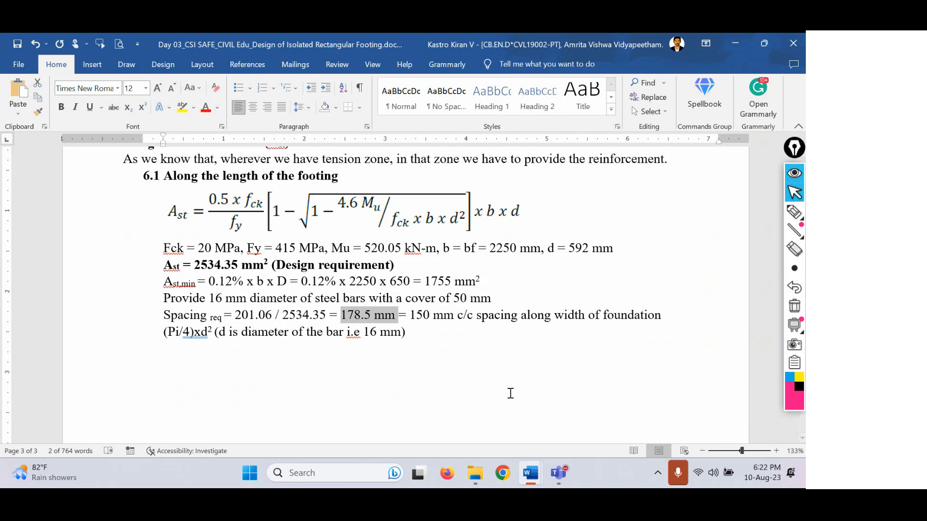
Add a new line "Ast provided = 201.06 / 150 x 2250" below the bar area formula
click(448, 334)
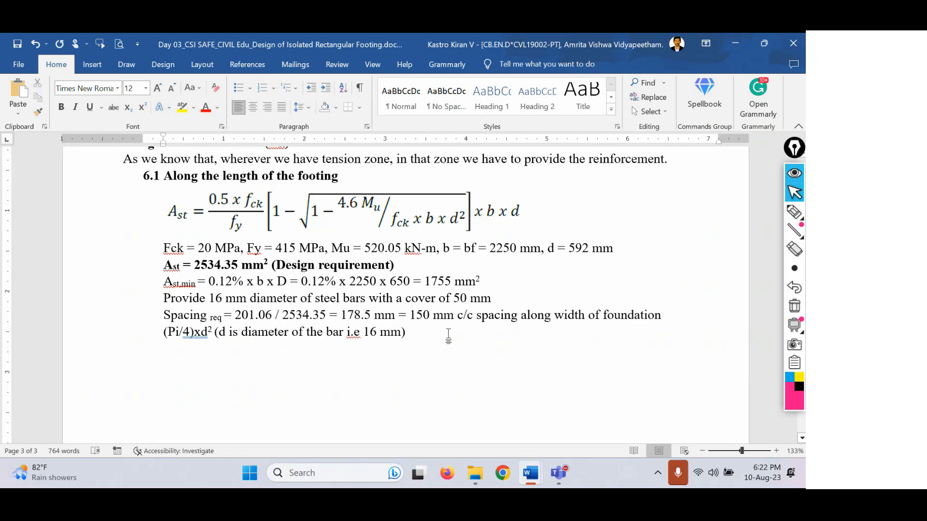
key(Return)
text(Ast provided =)
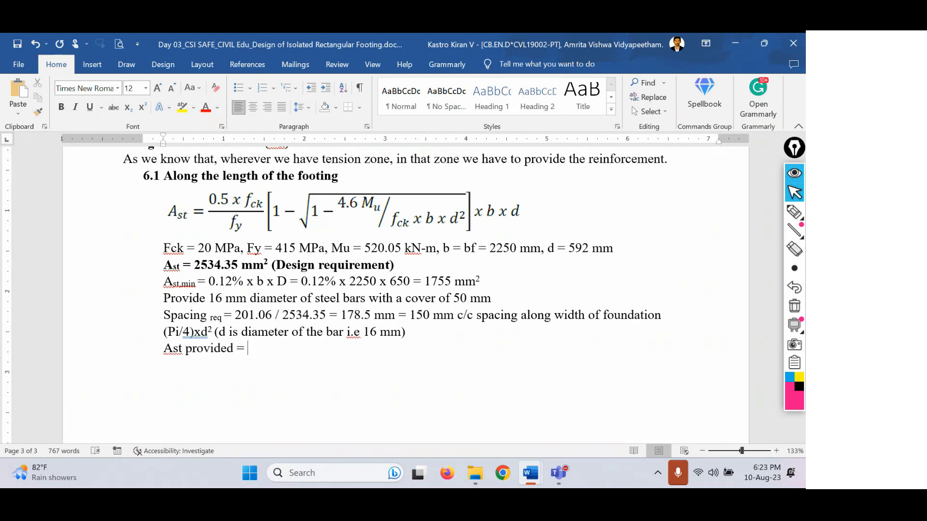
text( 201.06)
drag(292, 349, 247, 349)
click(314, 352)
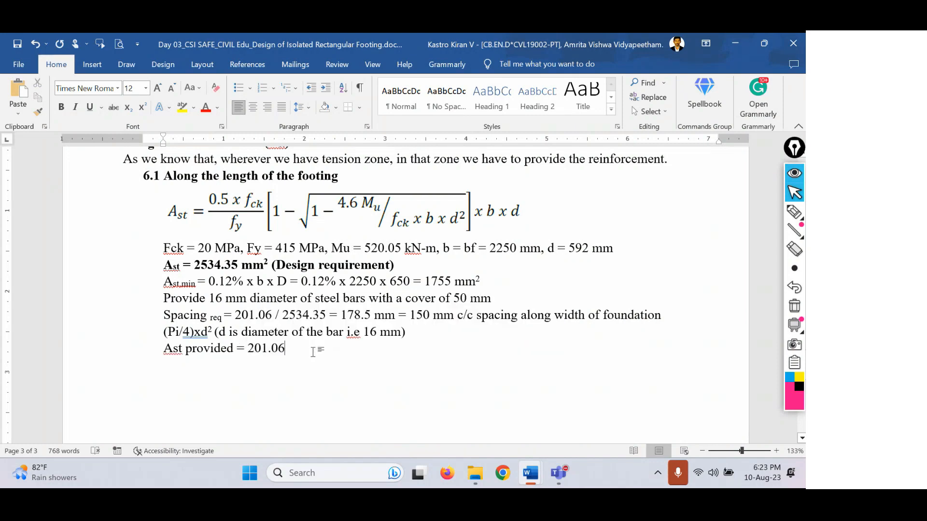
text(/ 150)
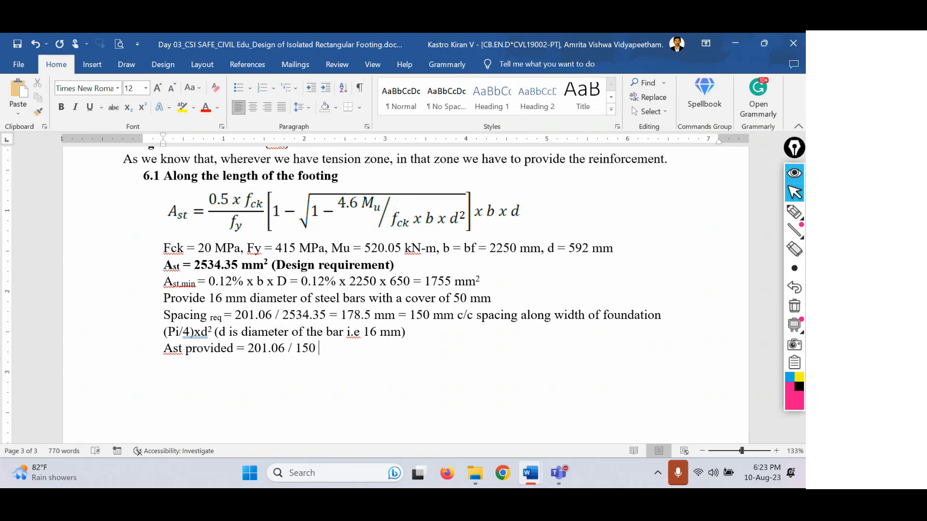
text( x)
text(2250)
Enclose "201.06 / 150" in parentheses on the Ast provided line, without a space before the closing one
click(318, 348)
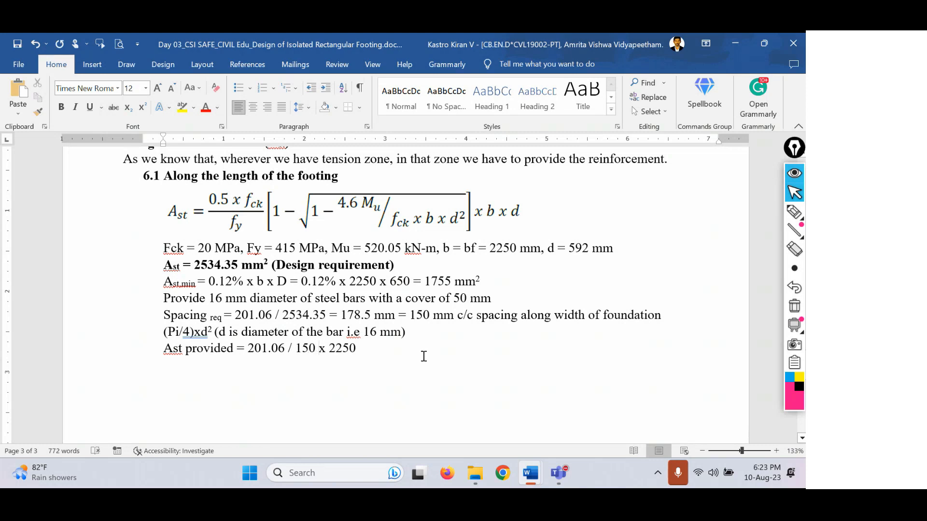
text(()
key(Delete)
text())
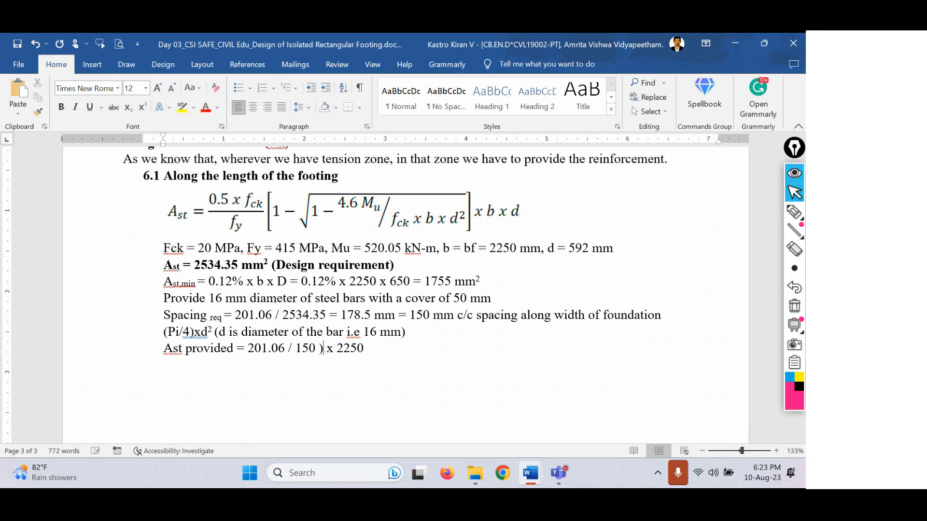
click(246, 351)
text(()
key(Right)
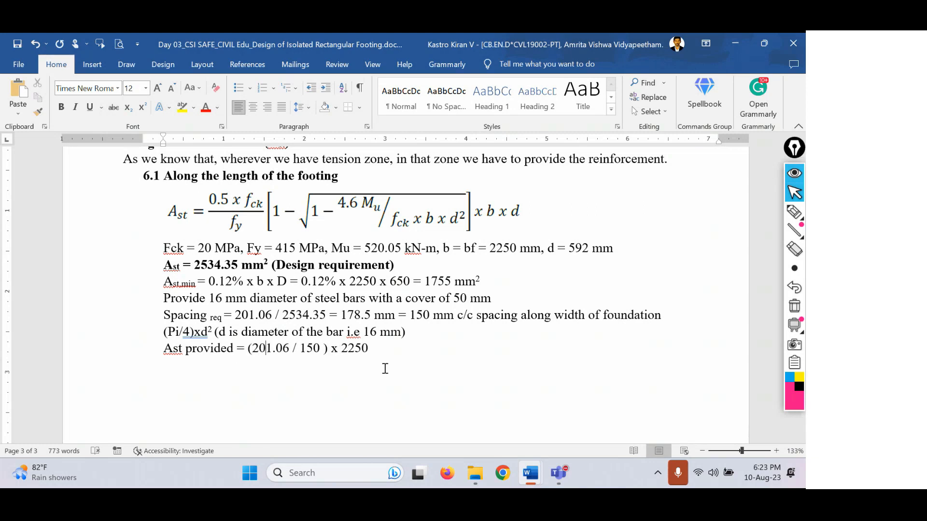
key(Right)
key(Right)
key(Right)
key(Right)
key(Right)
key(Right)
key(Delete)
Complete the Ast provided line with the result "= 3015.9 mm2", with the 2 as superscript
drag(290, 348, 253, 346)
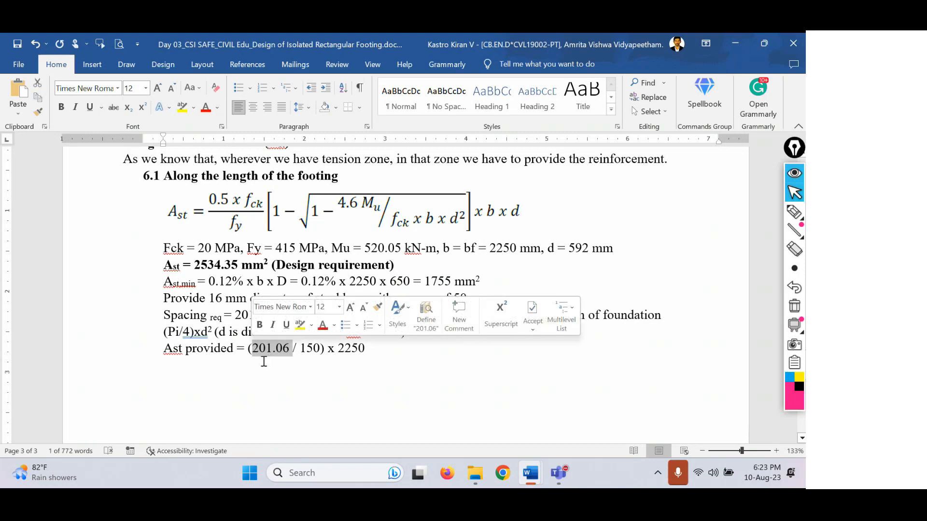
drag(320, 348, 365, 348)
click(344, 381)
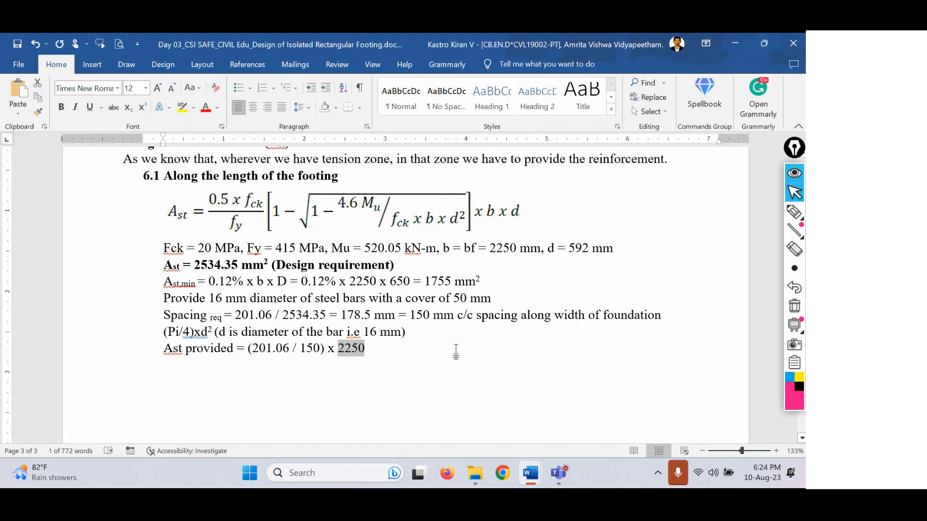
key(End)
text(= )
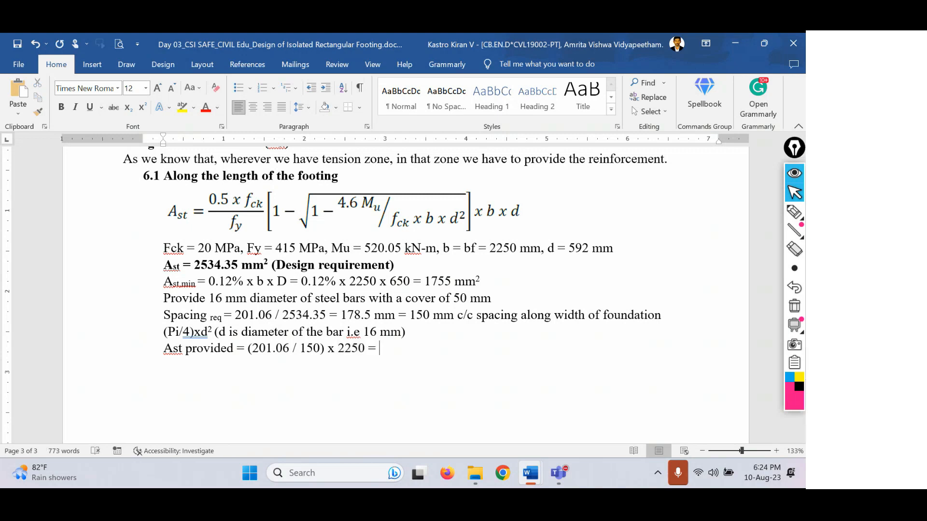
text(3015.9 mm2)
key(shift+Left)
key(ctrl+shift+plus)
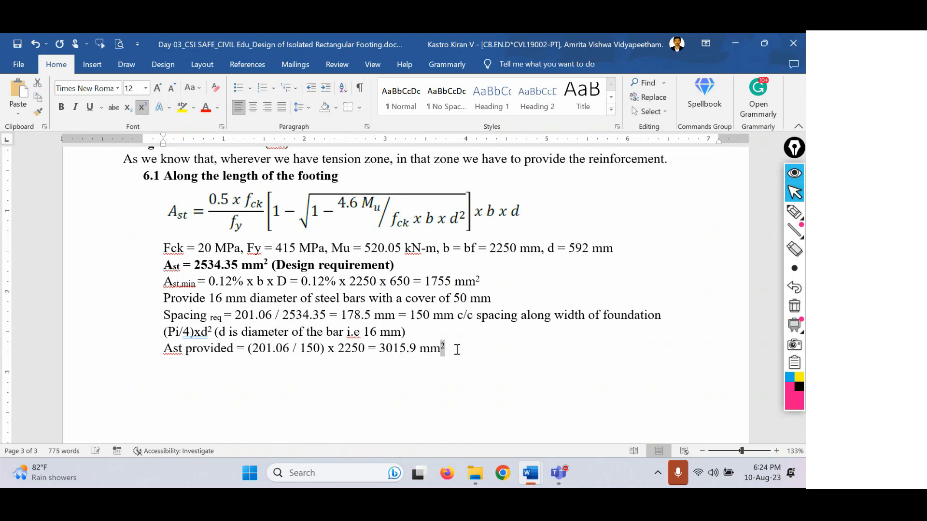
key(Right)
key(Return)
key(ctrl+shift+plus)
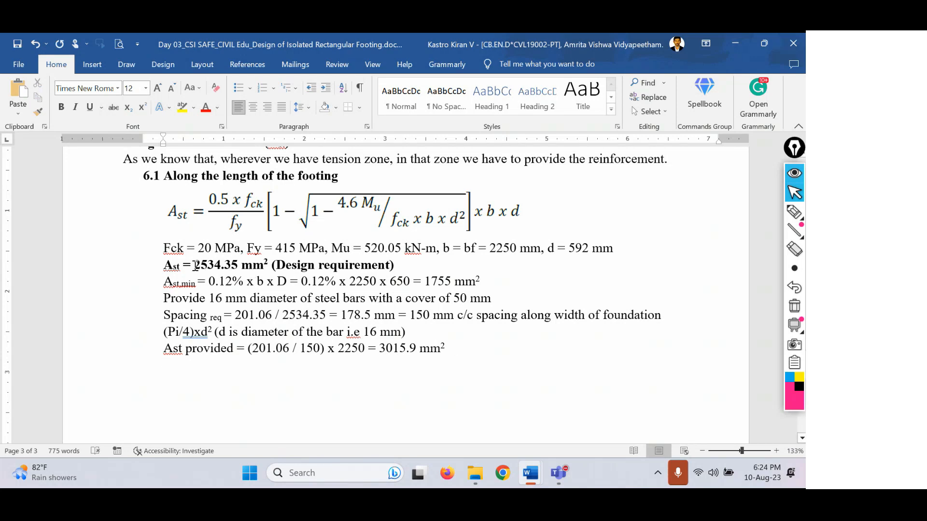
Make the result "3015.9 mm2" on the Ast provided line bold
drag(195, 263, 226, 266)
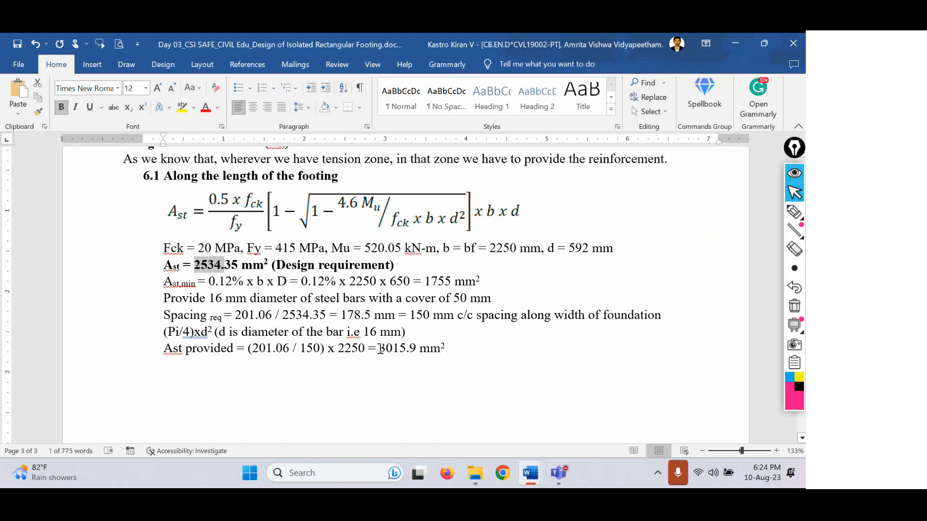
drag(379, 348, 447, 349)
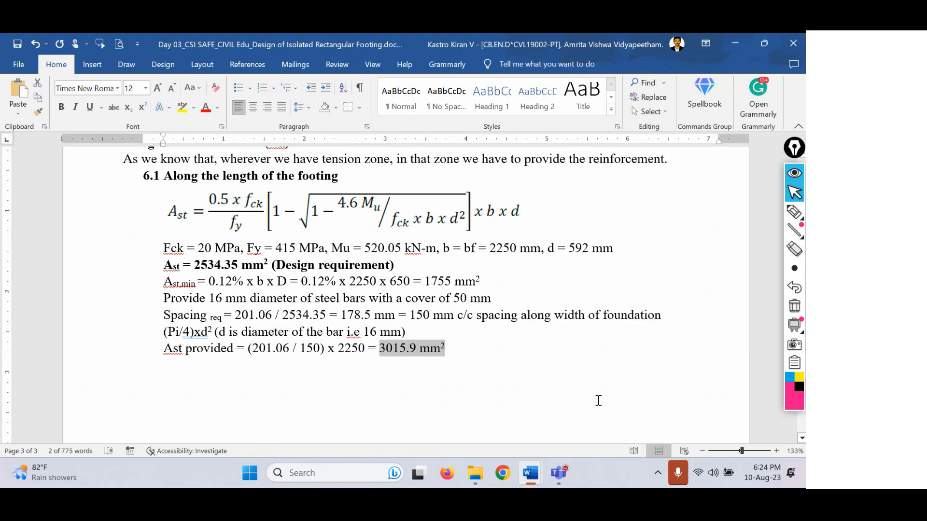
key(ctrl+b)
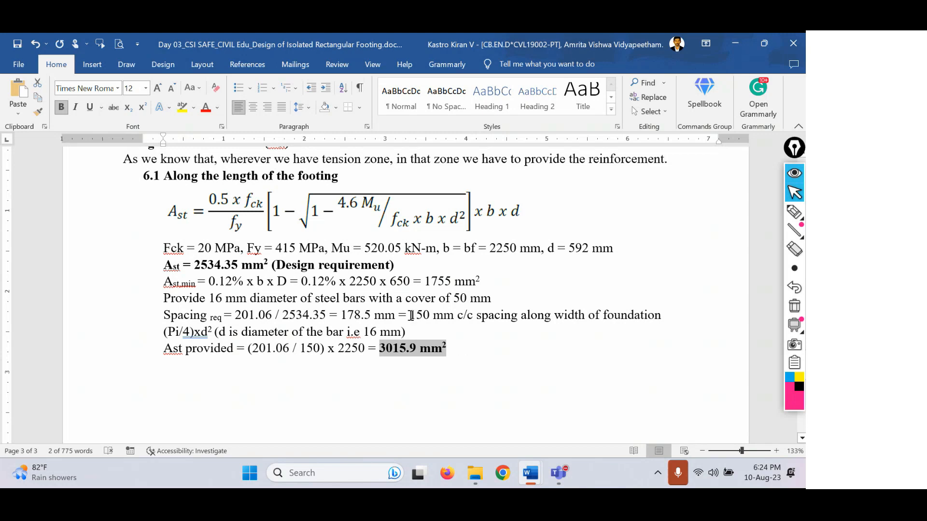
drag(411, 316, 448, 319)
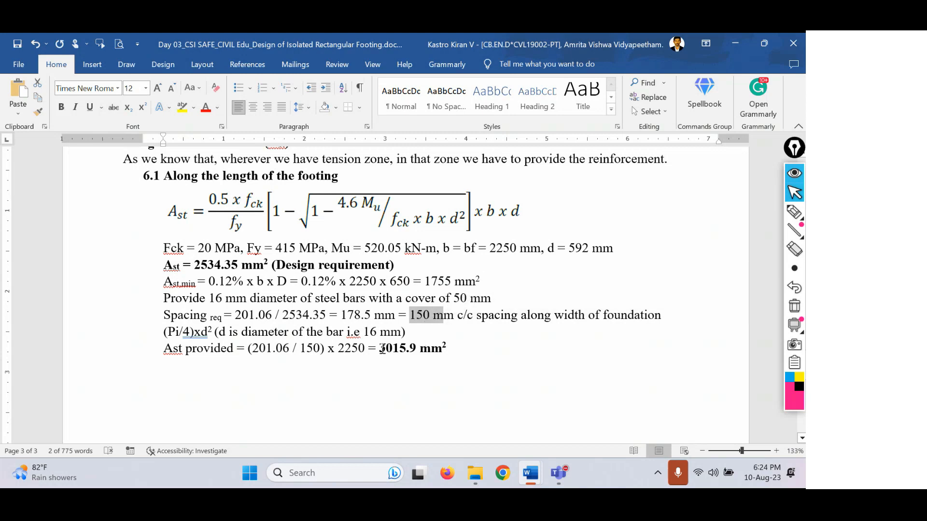
drag(380, 348, 437, 348)
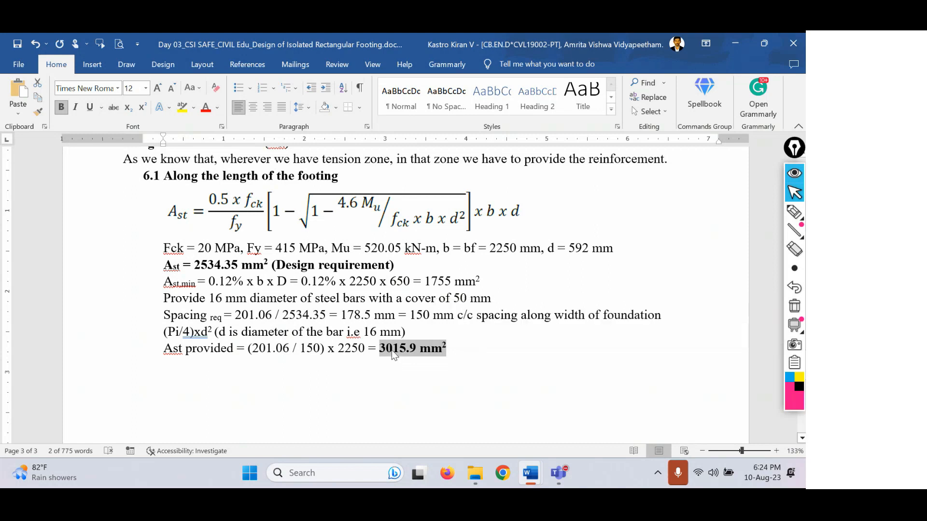
click(392, 349)
drag(381, 348, 469, 346)
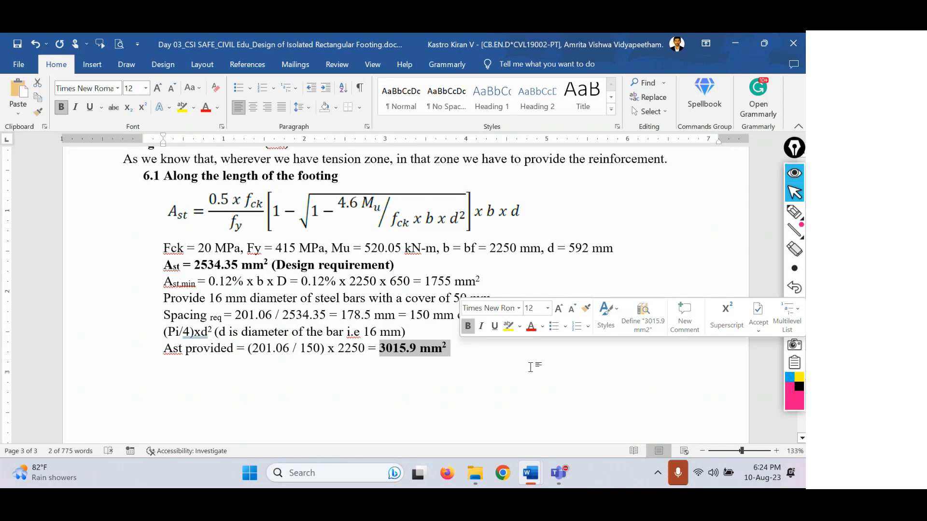
Start a new line with "Pt =" in regular, non-bold text below the Ast provided line
click(481, 353)
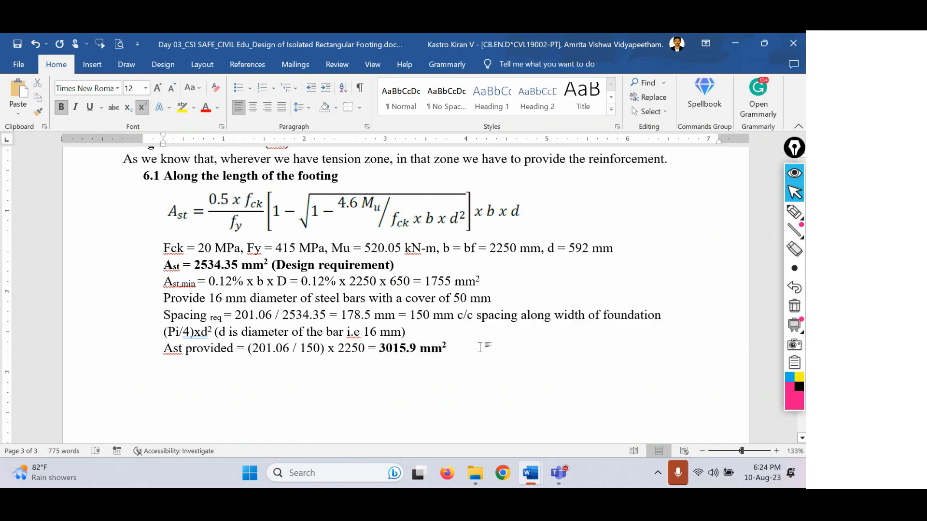
key(Return)
key(ctrl+shift+equal)
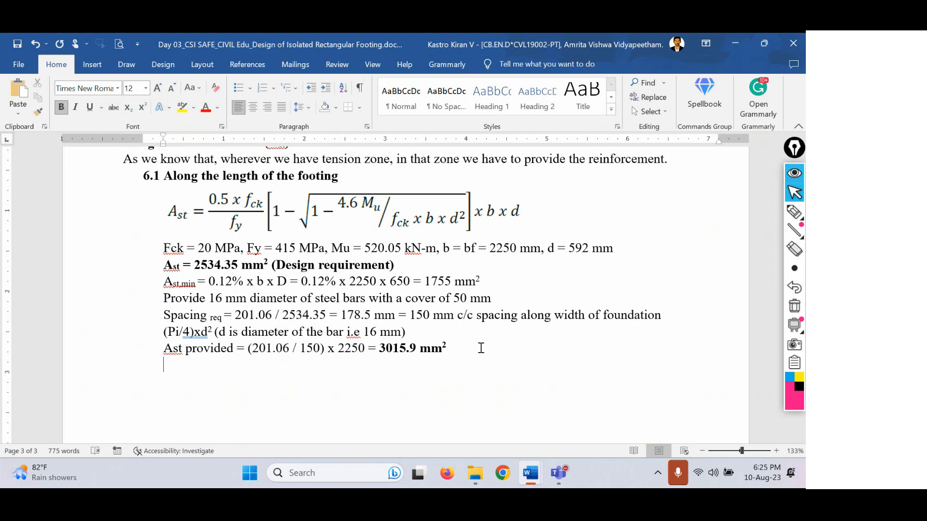
text(Pt)
key(shift+Home)
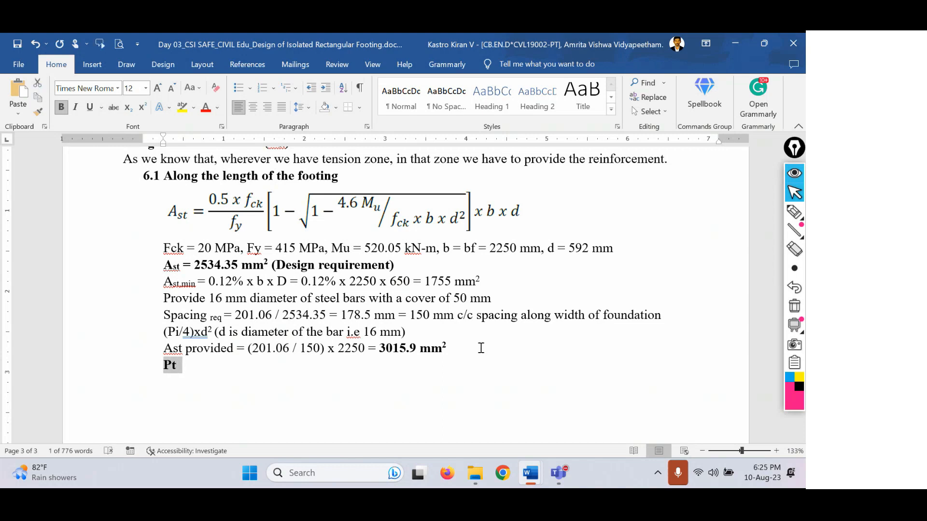
key(ctrl+b)
key(End)
key(Return)
text(=)
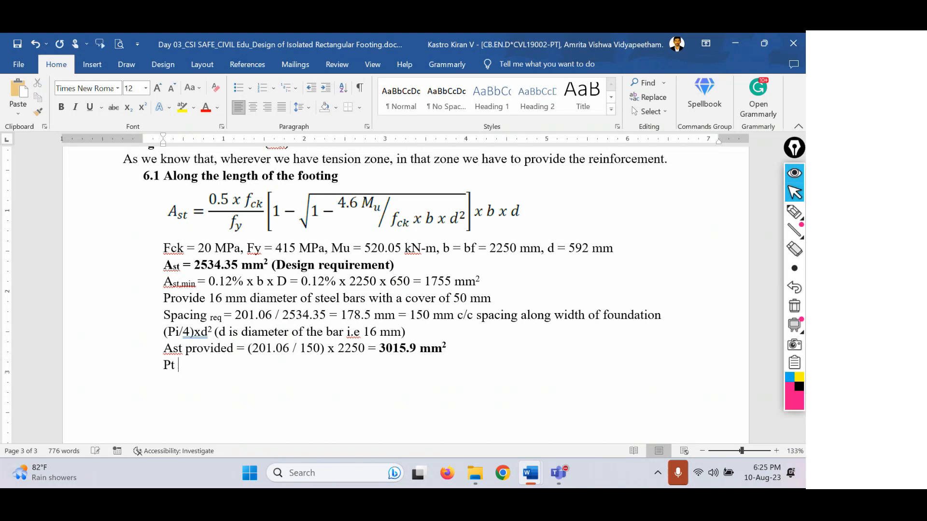
Complete the Pt line with "Ast / b x D = 3015.9 / 2250 x 650 = 0.2"
text( Ast / b x d)
key(BackSpace)
text(D =)
text(3)
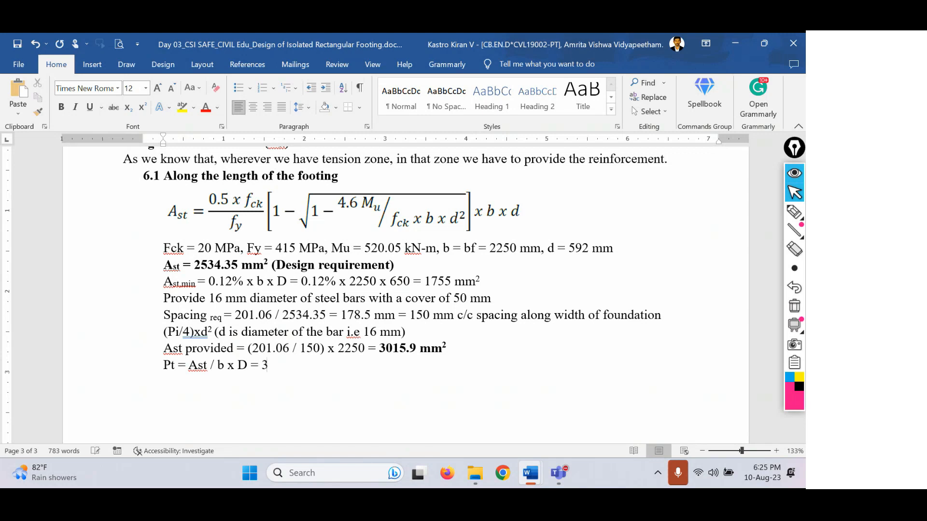
text(015.9 / 2250 x 650)
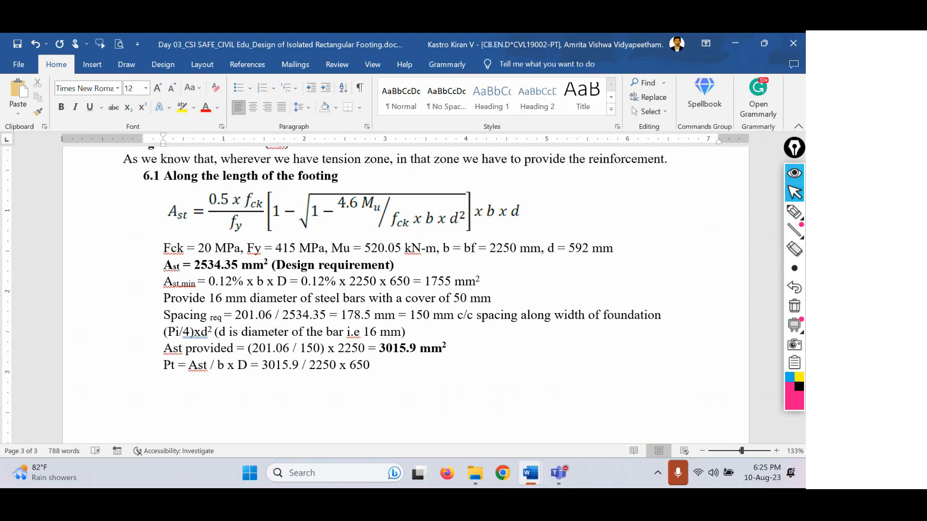
text( = 0.2)
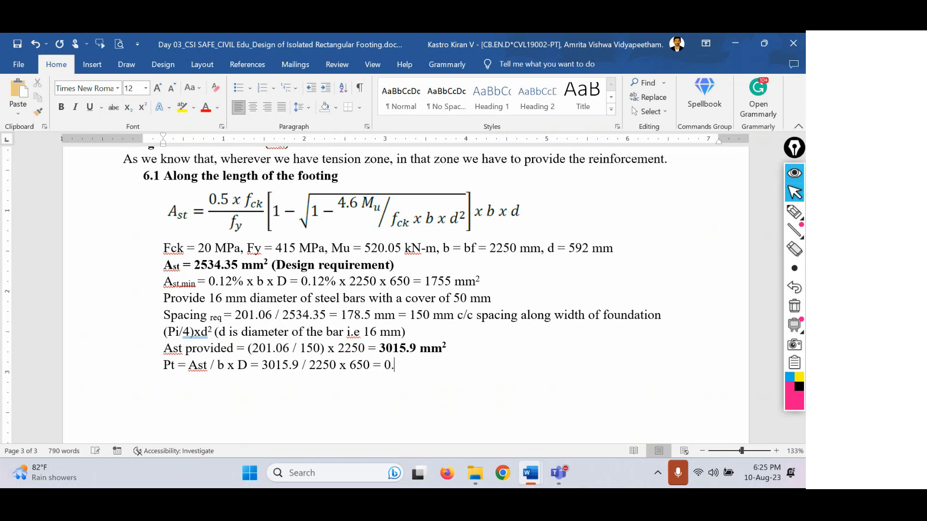
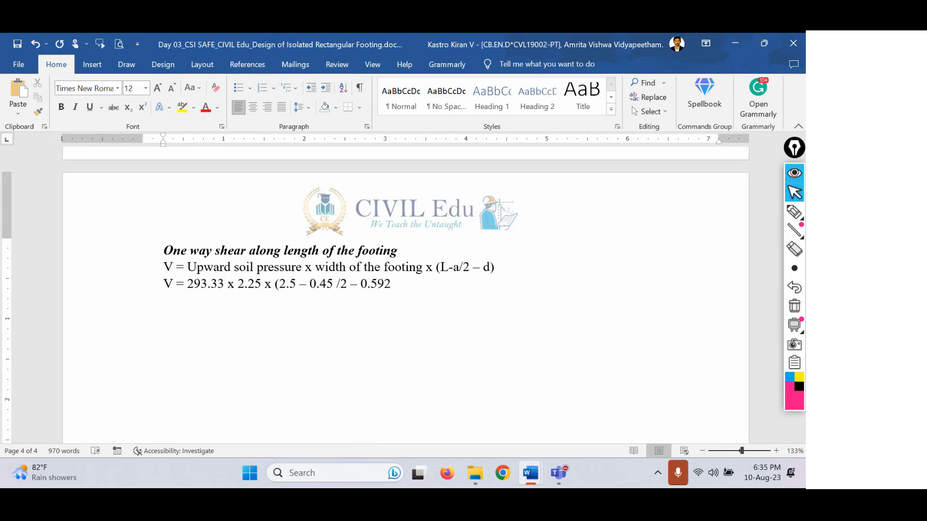
Complete the V line with ") = 285.77 kN" and add the line "Vu = 1.5 x 285.77 = 428.665 kN" below it
text() = 285.77 kN)
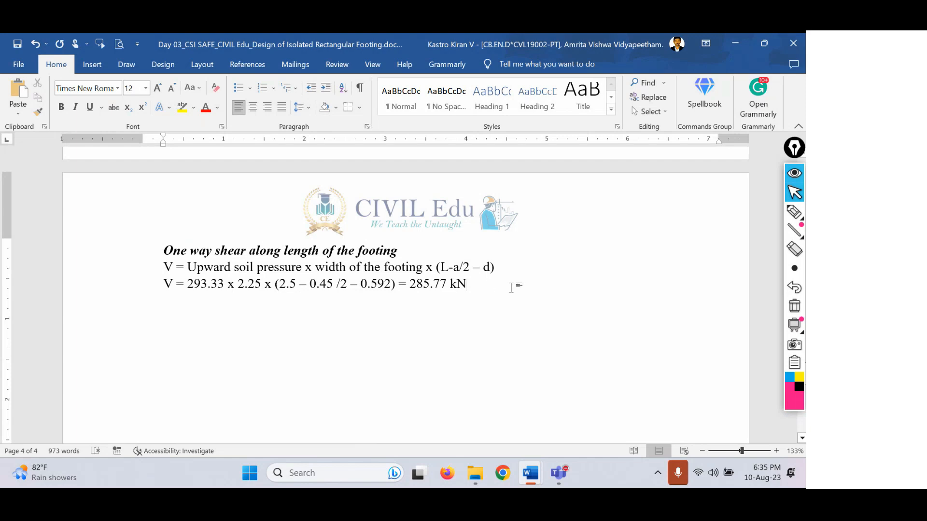
drag(482, 285, 408, 283)
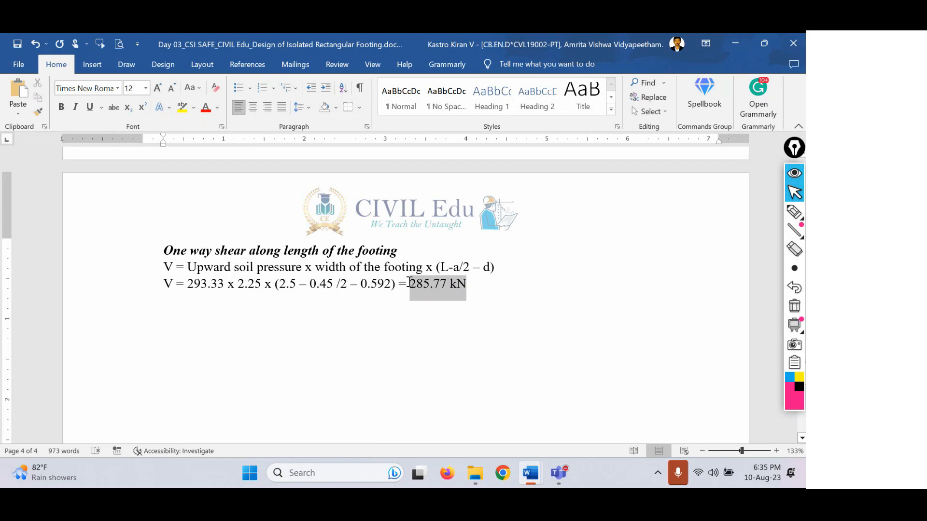
click(493, 285)
key(Return)
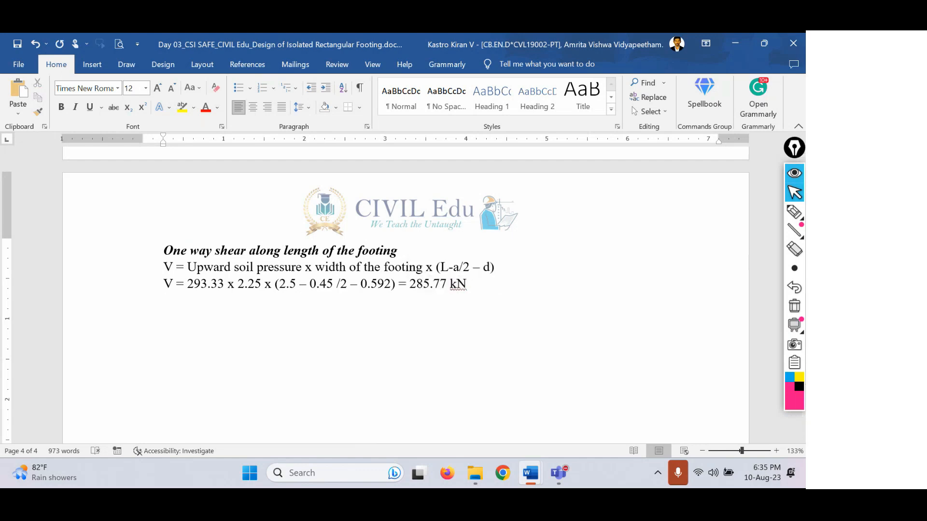
text(Vu = 1.5 x 285.77 )
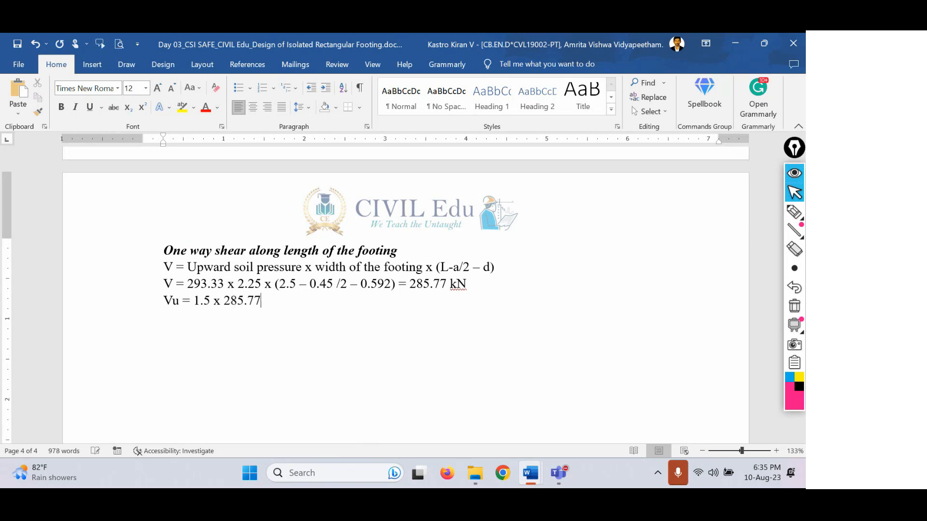
text(= 428.665 kN)
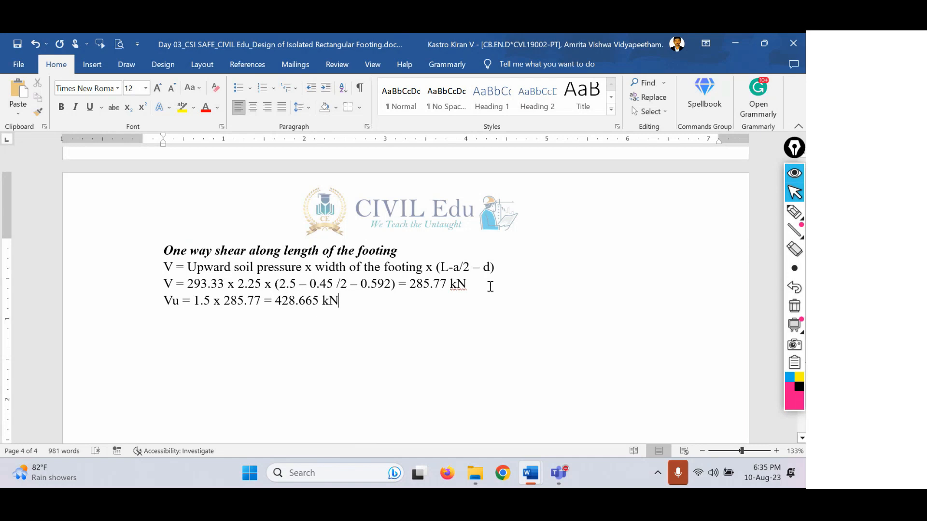
Add the line "Tv = Vu/bd = 428.665 x 103 / 2250 x 592 =" below Vu, with the 3 in 103 as superscript
key(Return)
text(Tv = )
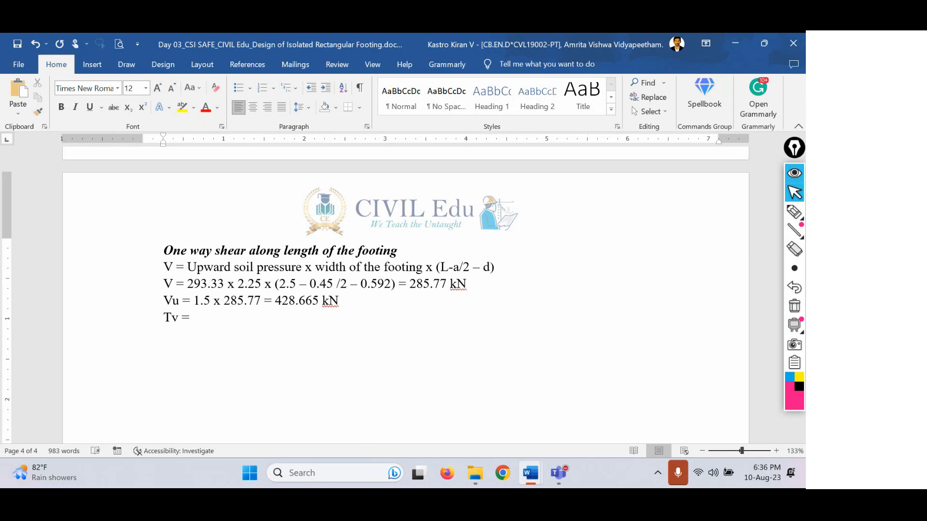
text(Vu/bd = 428./)
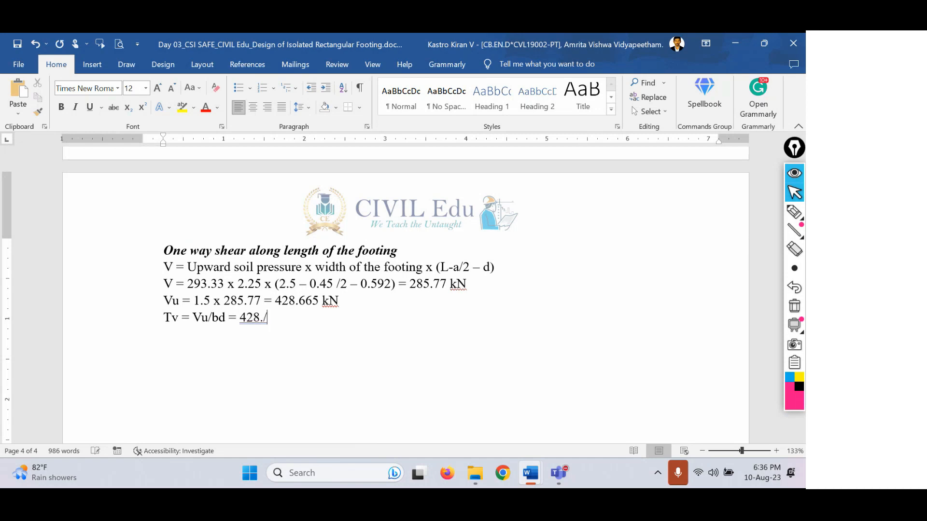
key(BackSpace)
text(665 x 103)
key(shift+Left)
key(ctrl+shift+equal)
key(Right)
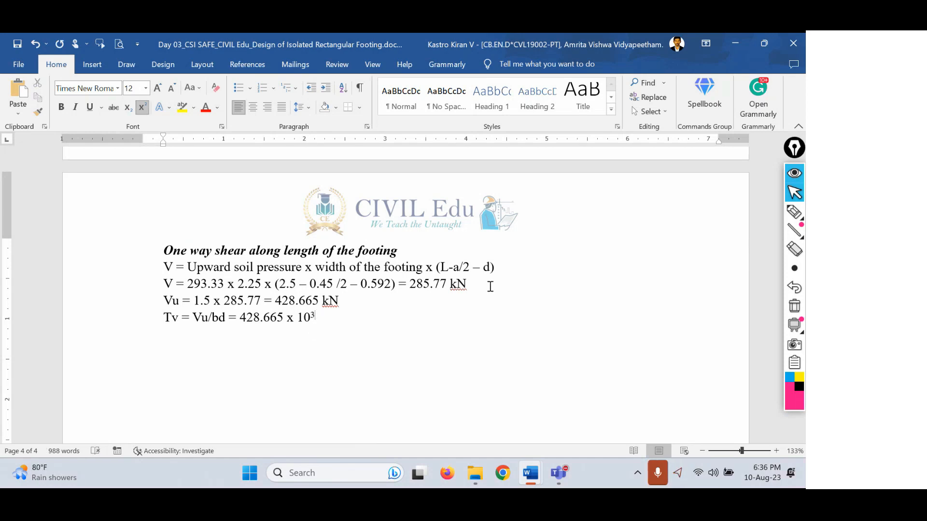
key(ctrl+shift+equal)
text(/ 2250)
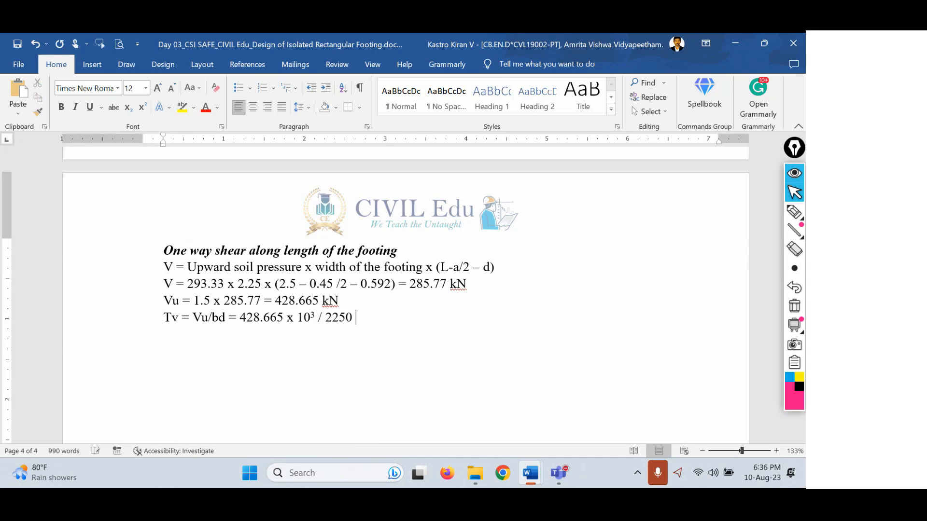
text( x 592 = )
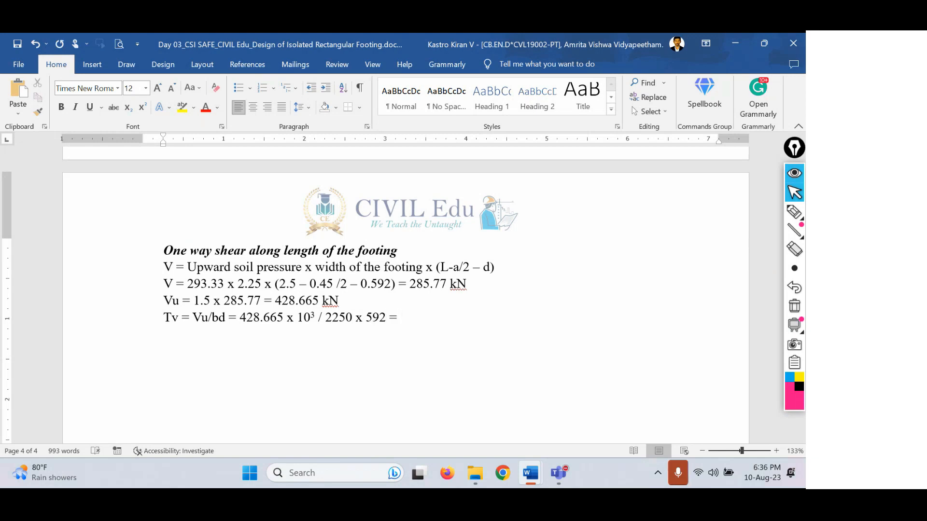
Complete the Tv line with the result "0.322 N/mm2", with the 2 as superscript
text(0.322 N/mm2)
key(shift+Left)
key(ctrl+shift+plus)
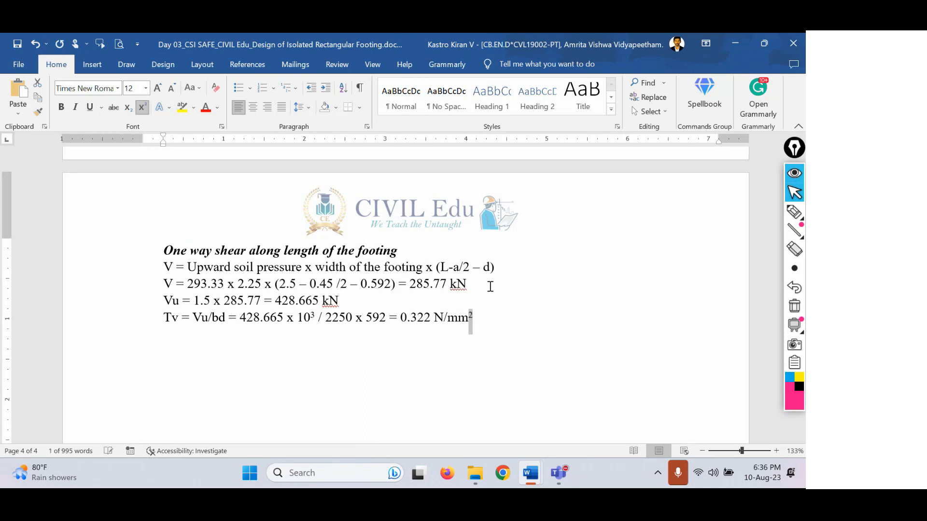
key(Right)
text(-)
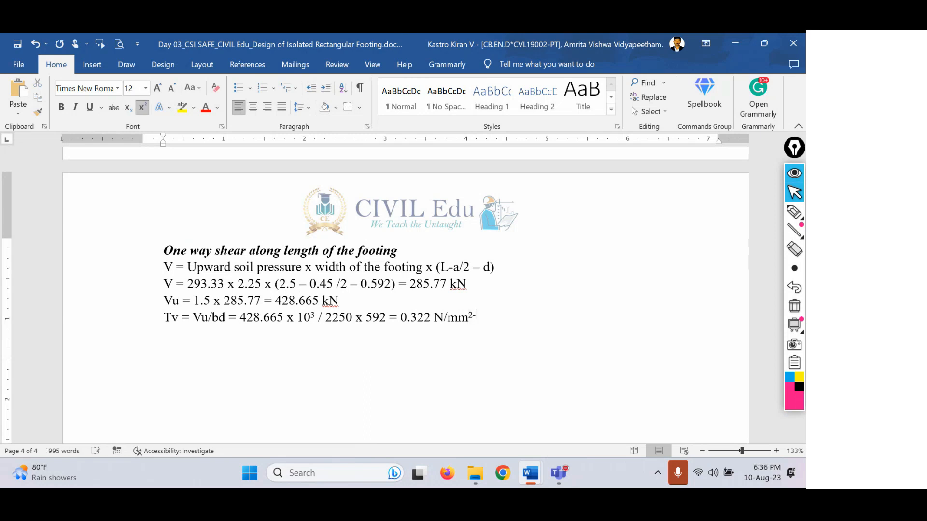
Add a line in regular, non-superscript text: "To find the shear at critical section we should know available % of steel at that section."
key(Return)
key(ctrl+shift+plus)
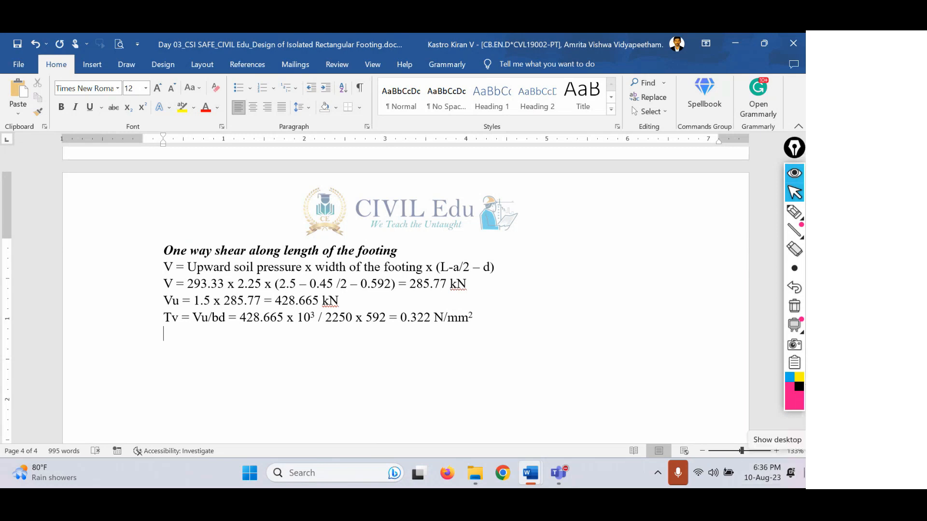
text(To find the shear a)
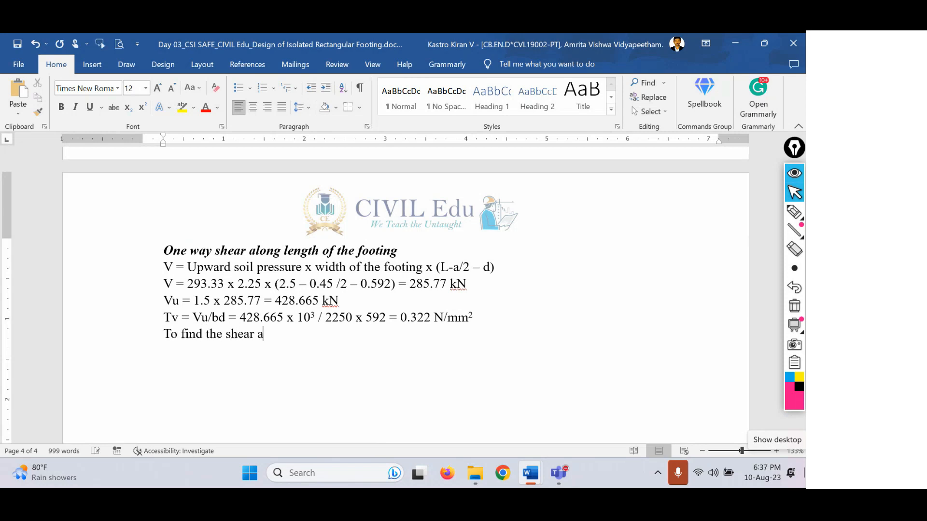
text(t criti)
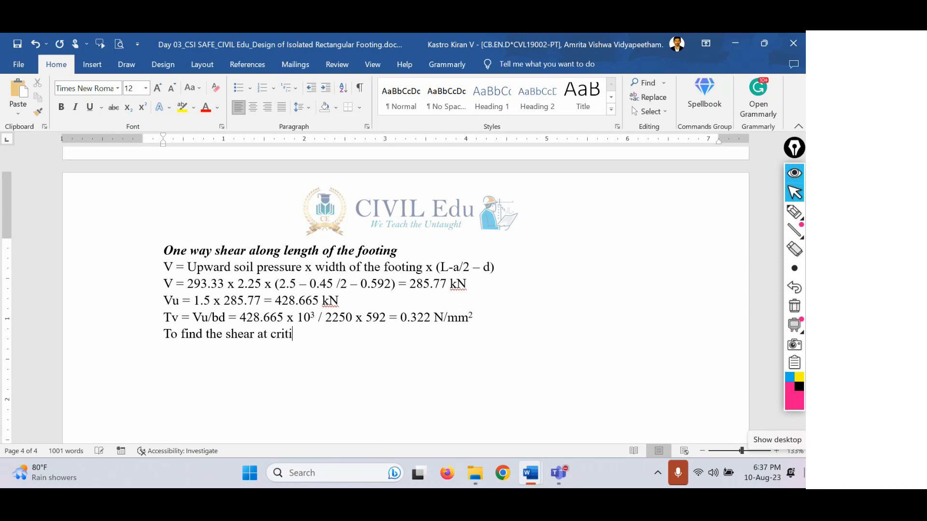
text(cal section we )
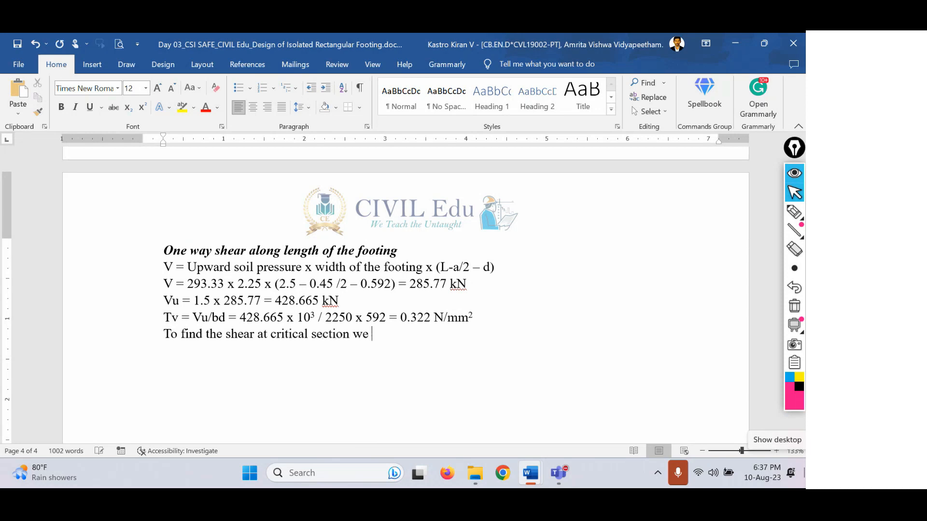
text(should know )
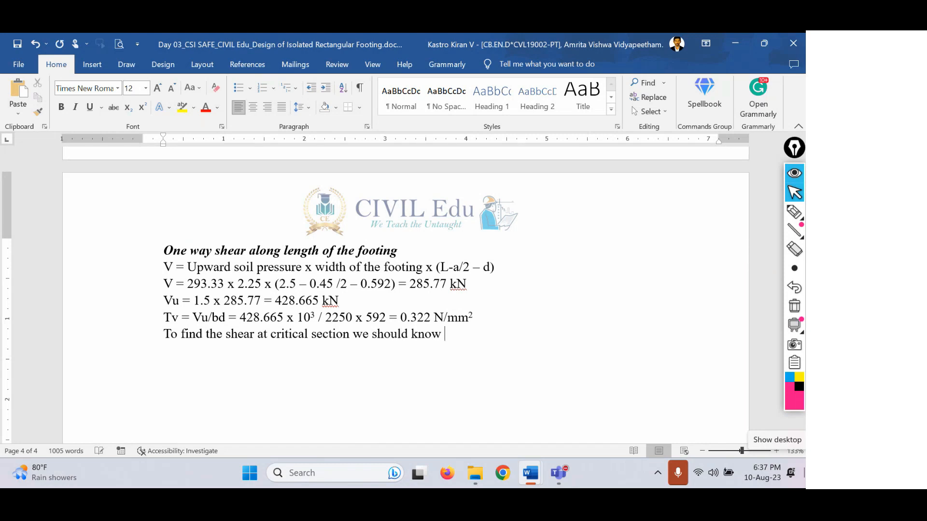
text(available % of stee)
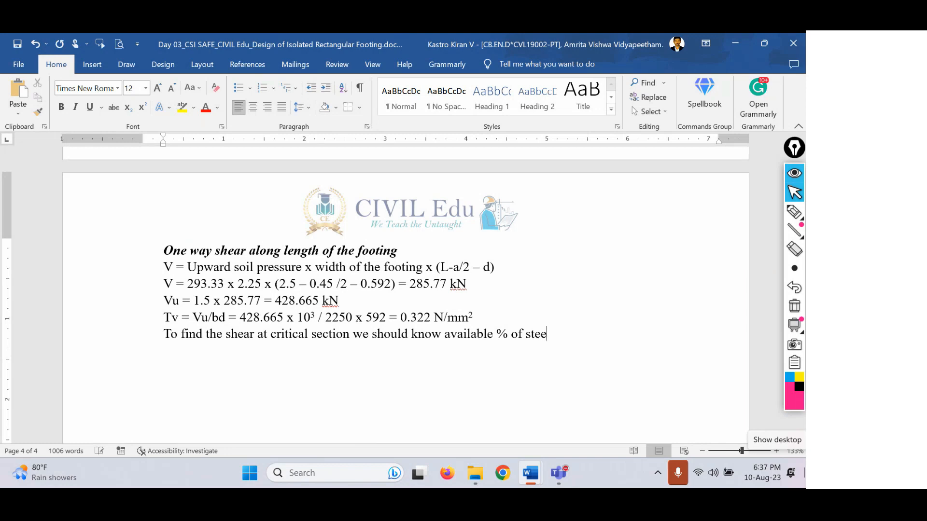
text(l at that section)
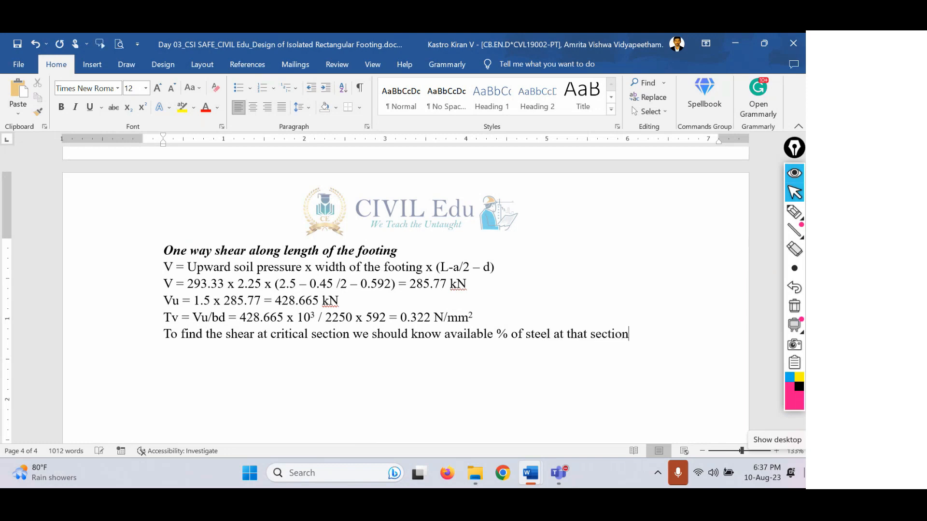
text(.)
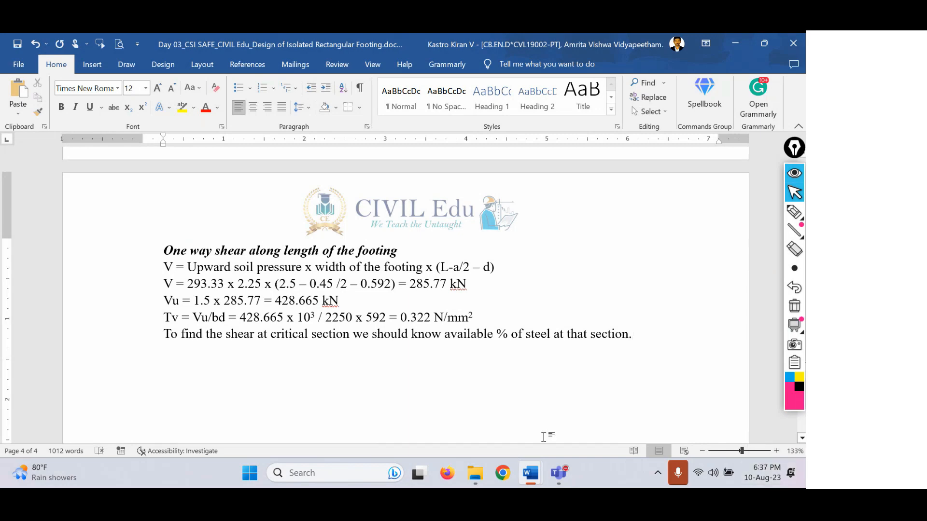
Review the critical section figure and note for one-way shear along the length, and examine the Pt line in section 6.1
scroll(554, 421, up, 8)
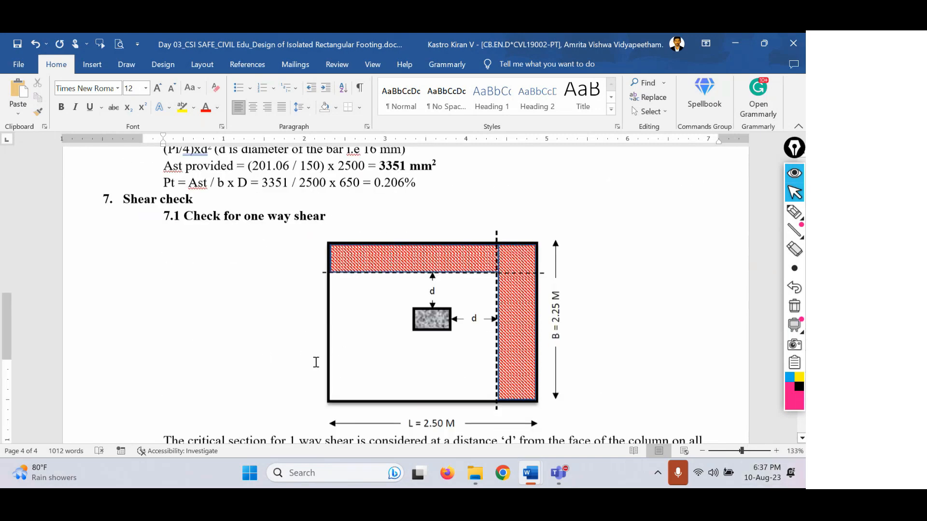
scroll(316, 362, down, 8)
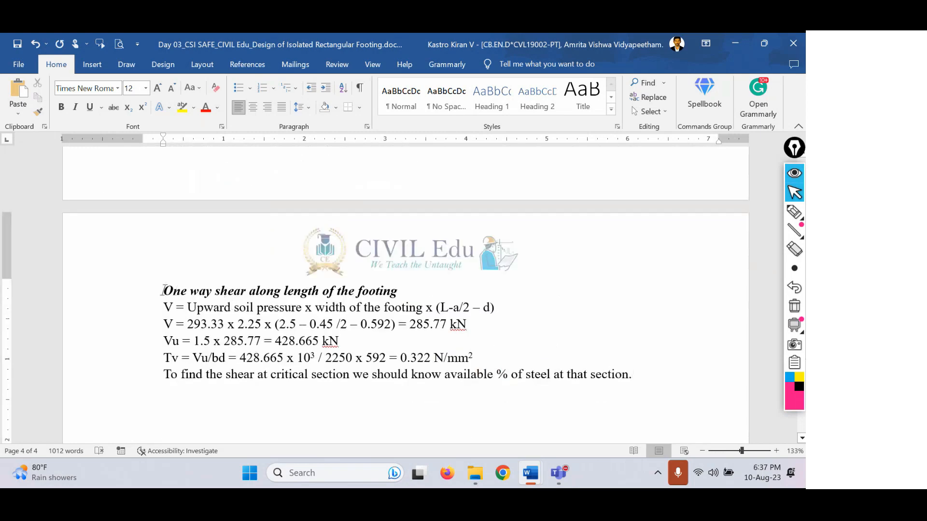
drag(164, 290, 403, 291)
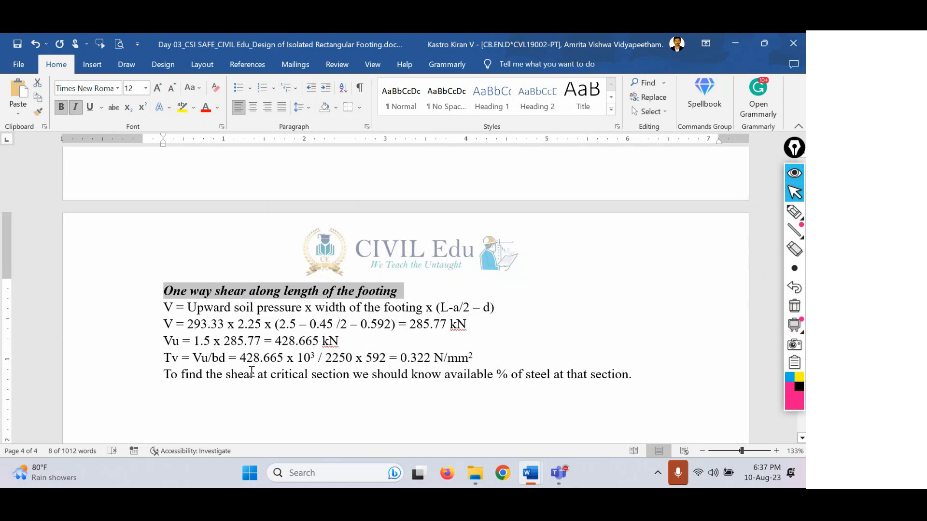
drag(226, 375, 353, 375)
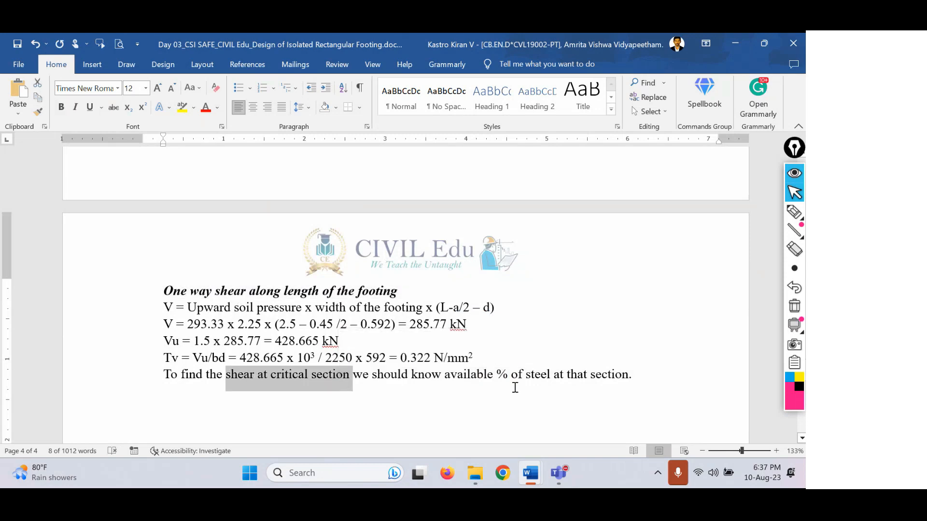
click(462, 375)
drag(496, 374, 627, 374)
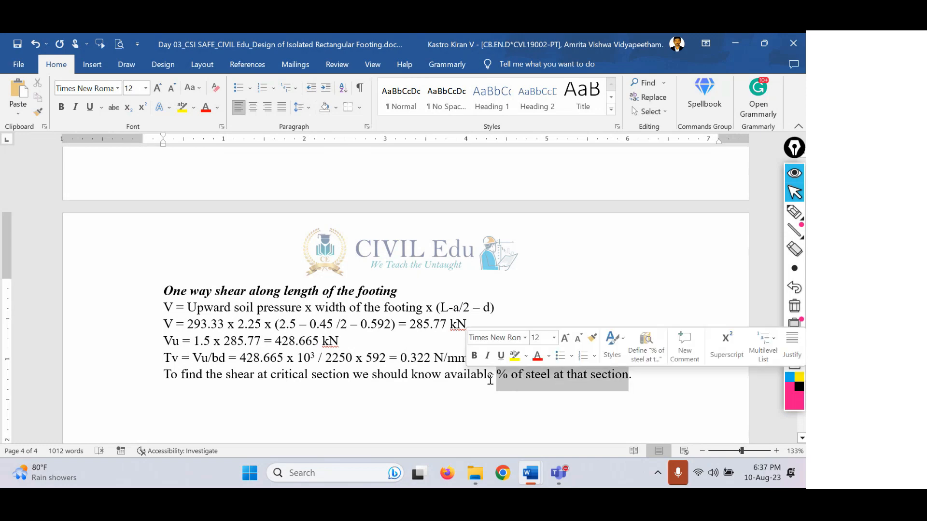
drag(284, 291, 405, 292)
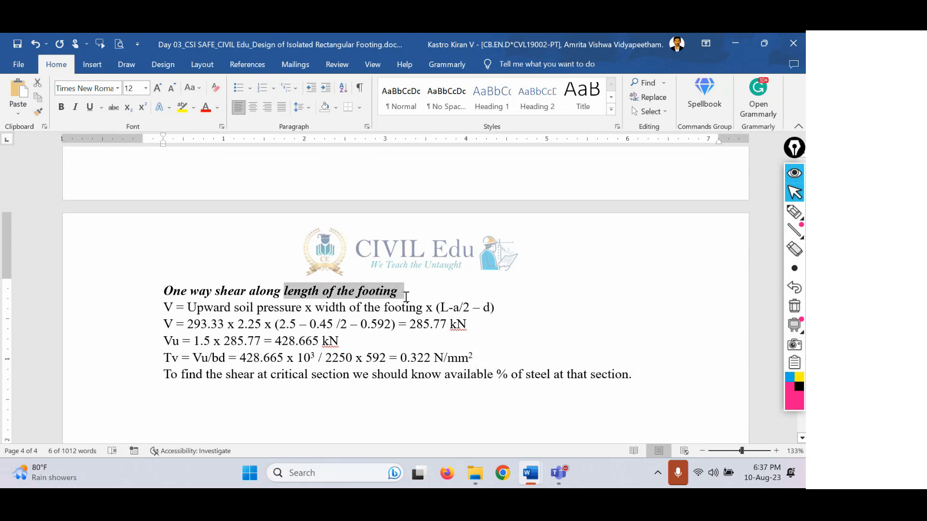
scroll(321, 380, up, 5)
scroll(228, 322, up, 4)
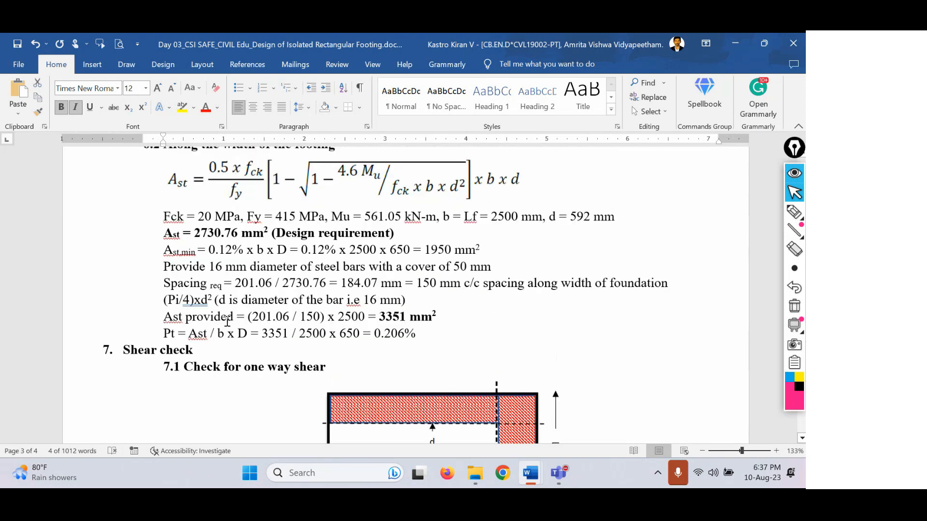
scroll(227, 322, up, 4)
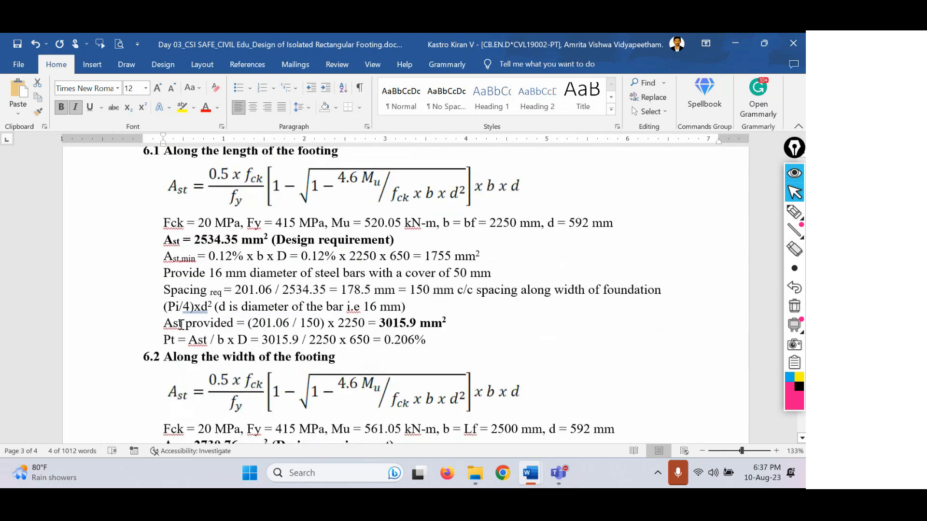
scroll(181, 323, up, 1)
drag(167, 191, 379, 189)
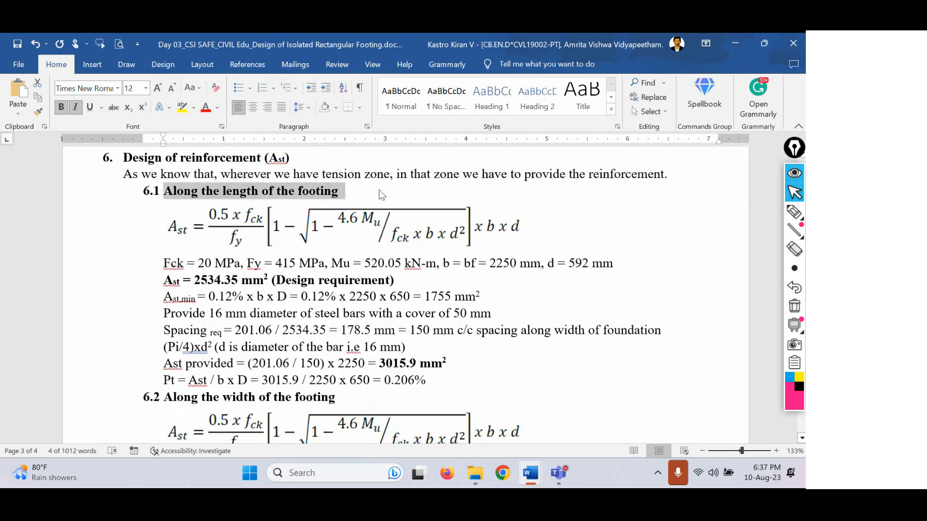
scroll(180, 339, down, 1)
drag(163, 340, 382, 341)
click(432, 341)
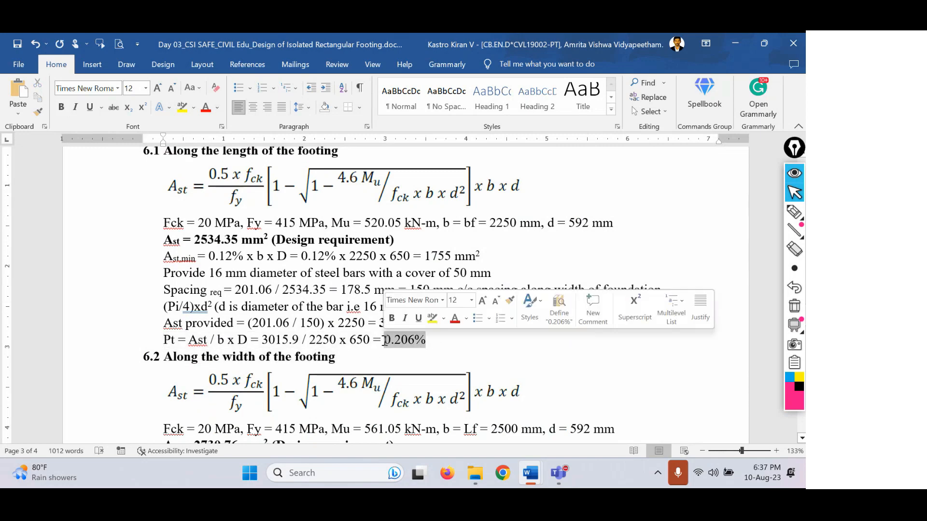
Add the line "Pt along length of the footing = 0.206%, fck = 20" below the sentence about available % of steel
scroll(491, 393, down, 6)
scroll(328, 378, down, 10)
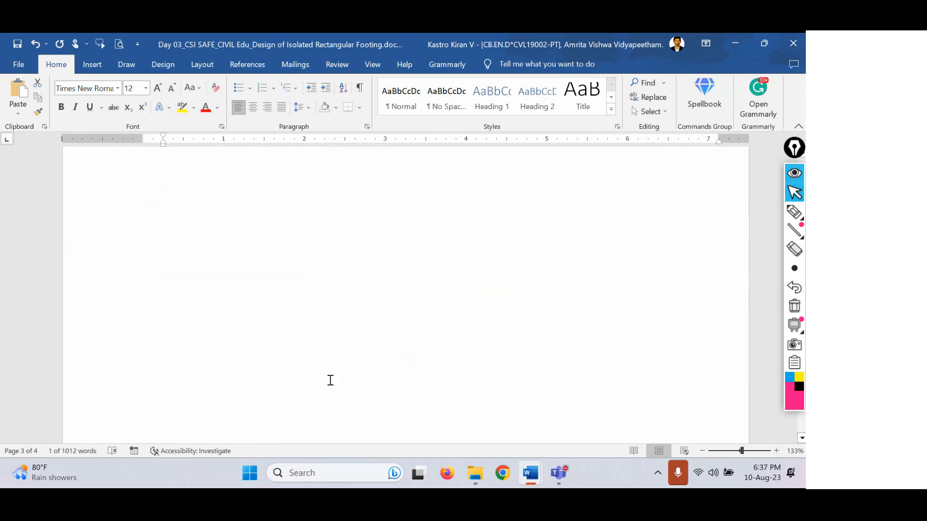
scroll(326, 375, up, 3)
click(656, 261)
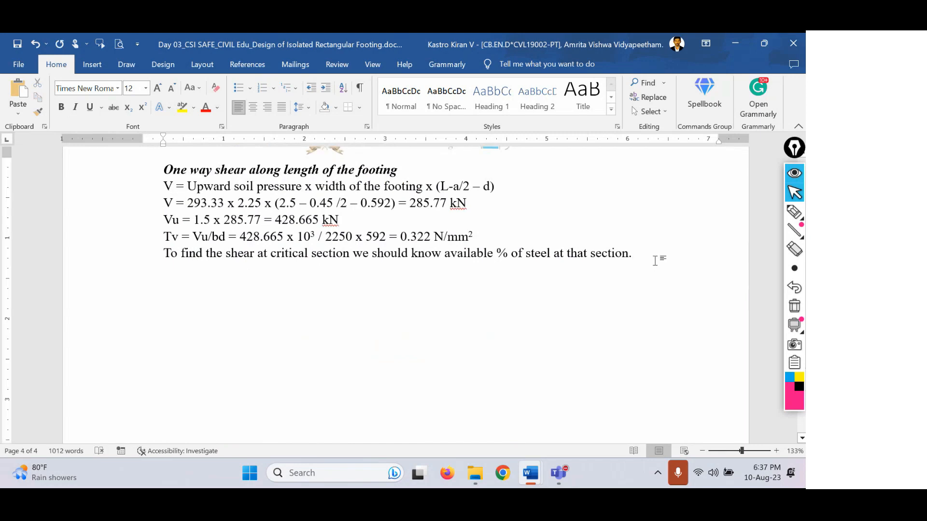
key(Return)
text(Pt along leng)
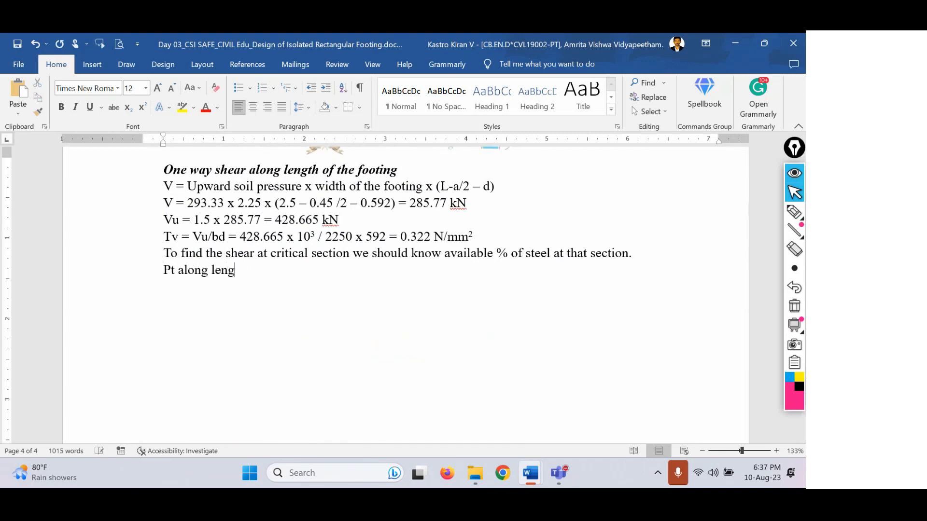
text(th of the footi)
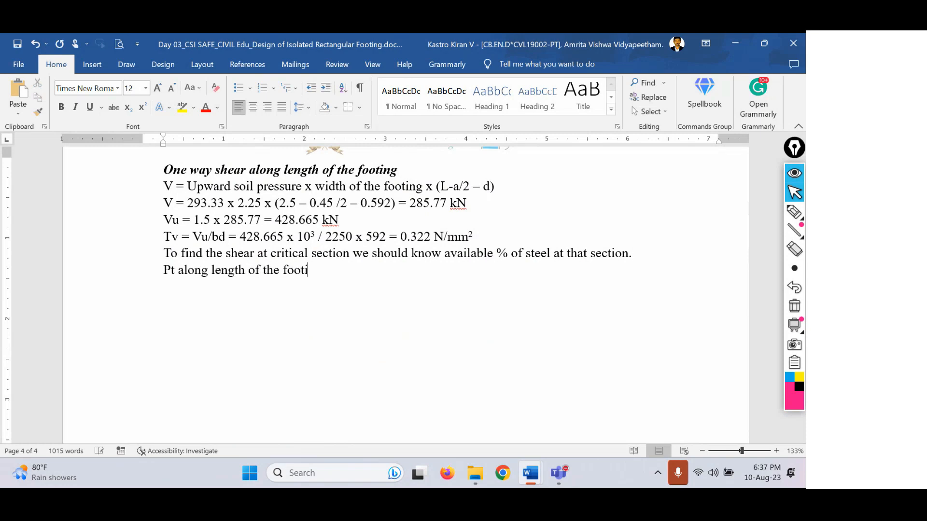
text(ng = 0.206)
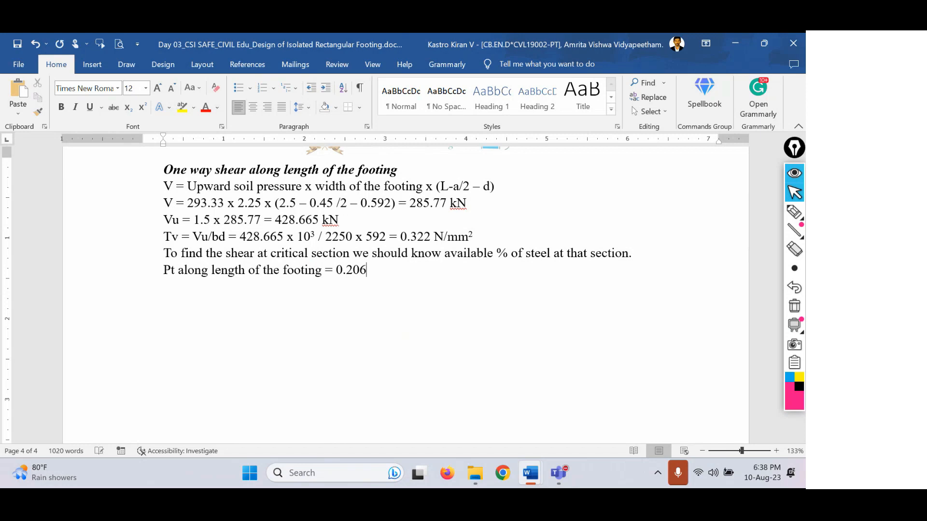
text(%)
text(, fck = 20-)
key(BackSpace)
Add the code reference line "As per IS 456:2000, Clause 40.4 (Table 19)" below the Pt line
key(Return)
text(A)
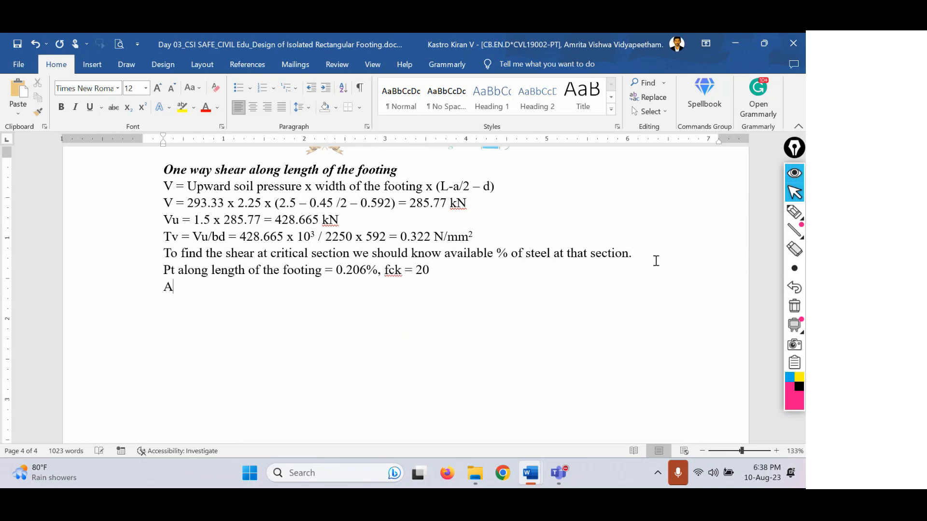
text(s per IS 456: 2)
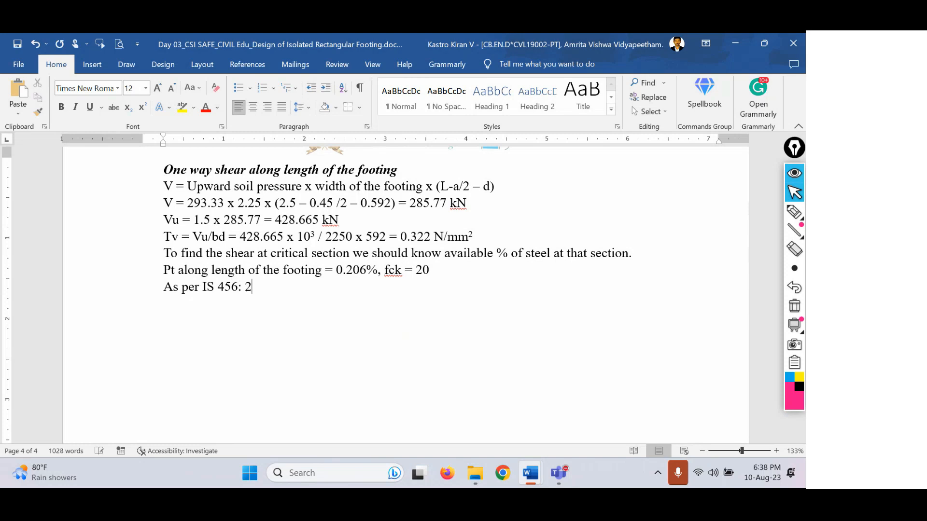
key(BackSpace)
key(BackSpace)
text(2000)
text(, Clause 4)
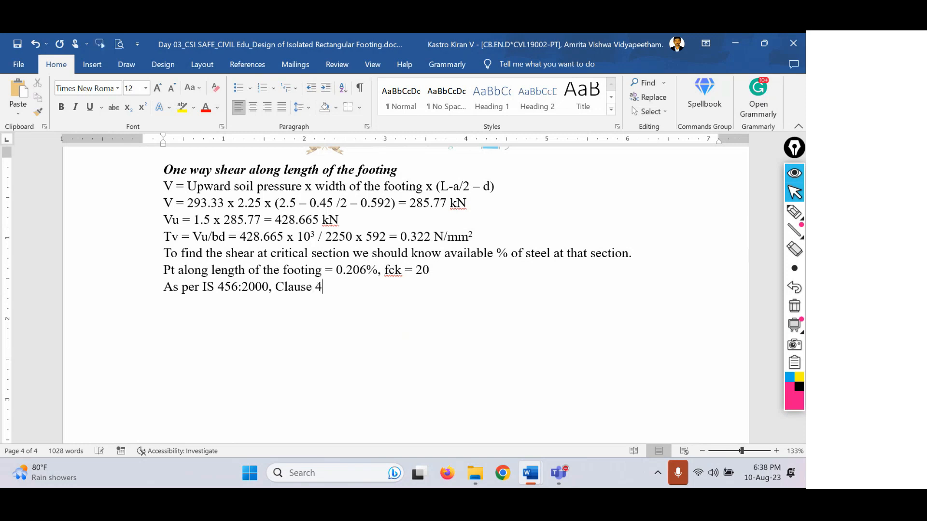
text(0.4 (Table 19))
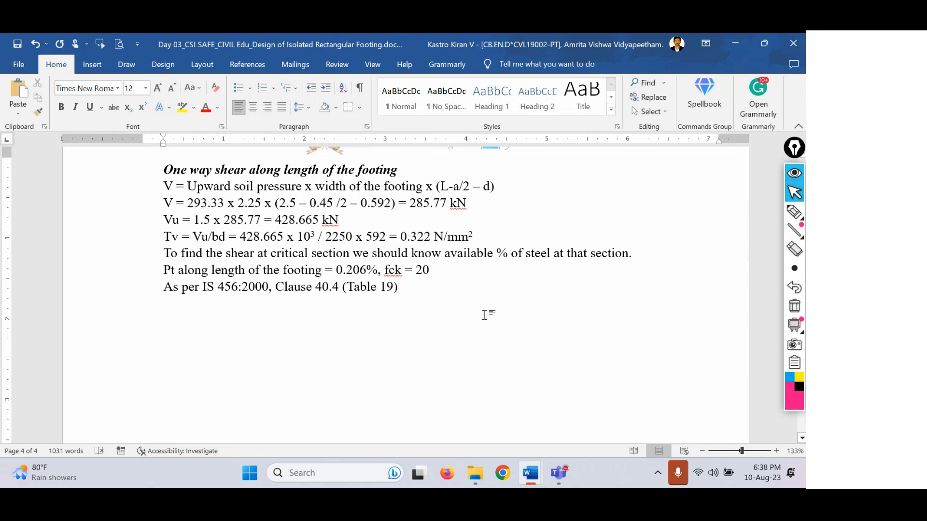
Switch to the compact Design of Foundations meeting window in Microsoft Teams
mouse_move(558, 472)
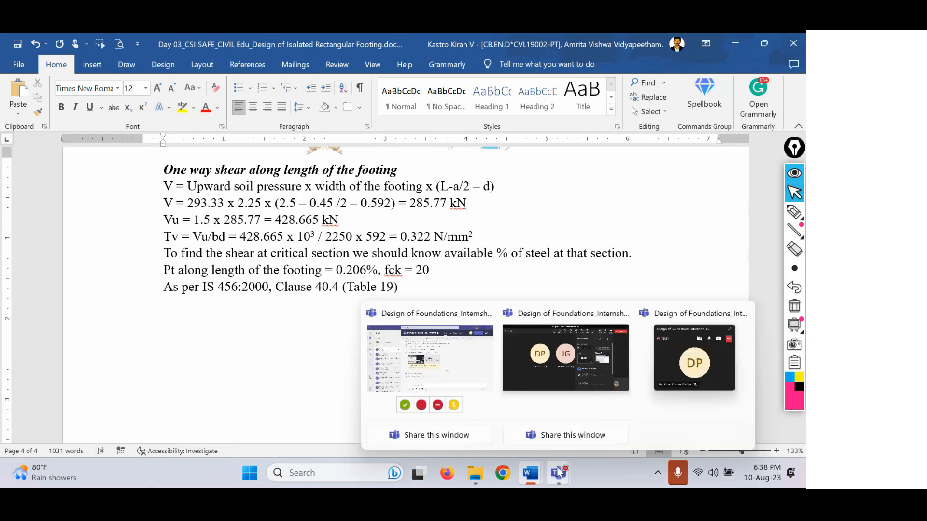
click(682, 386)
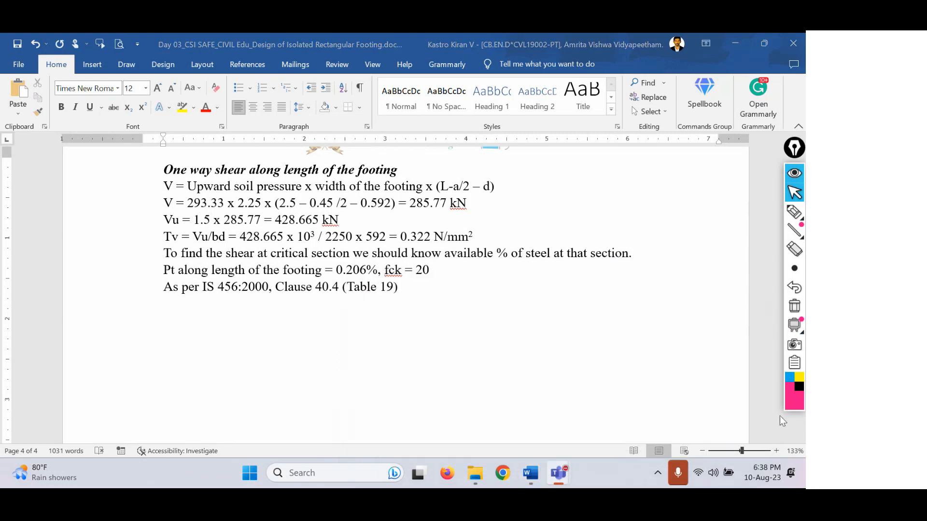